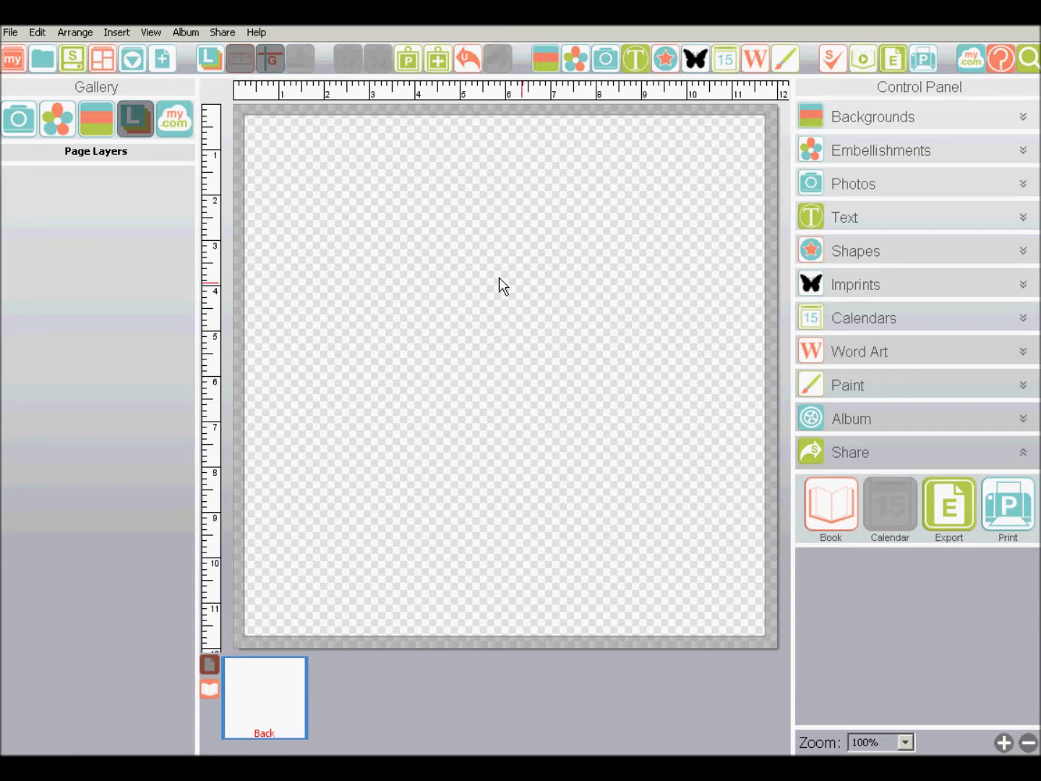
Open the Choose a Template dialog from the toolbar so its template list loads
left_click(103, 59)
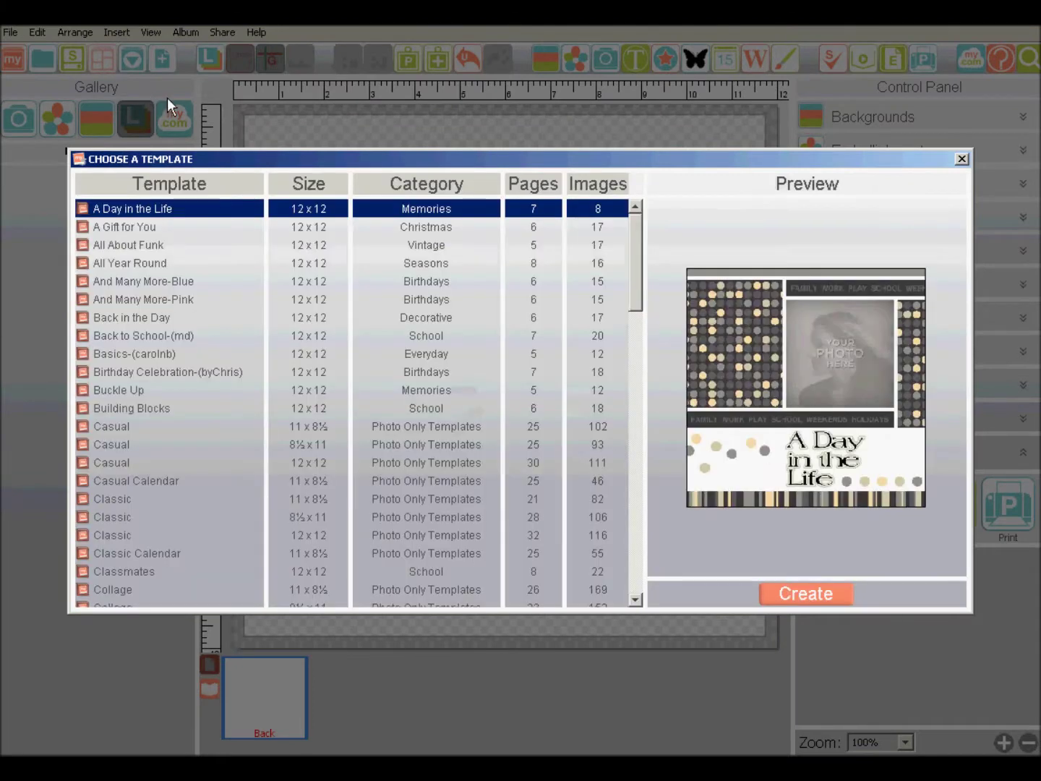
Preview the And Many More-Blue template, then dismiss the chooser without creating an album
left_click(143, 281)
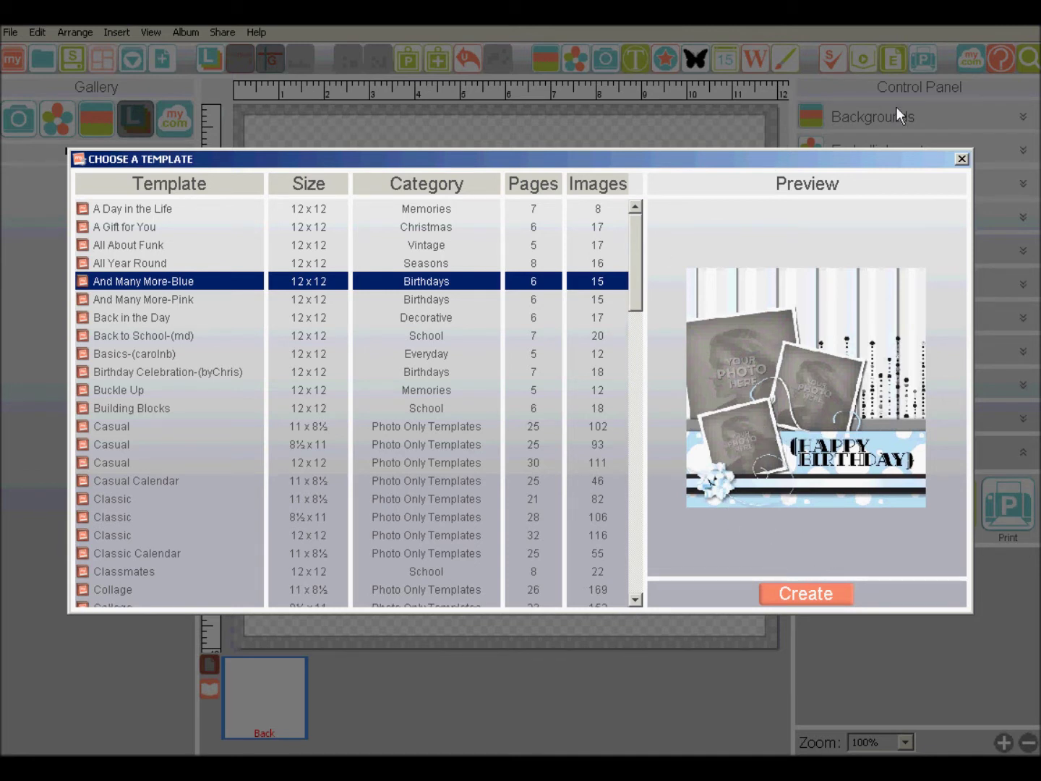
left_click(962, 160)
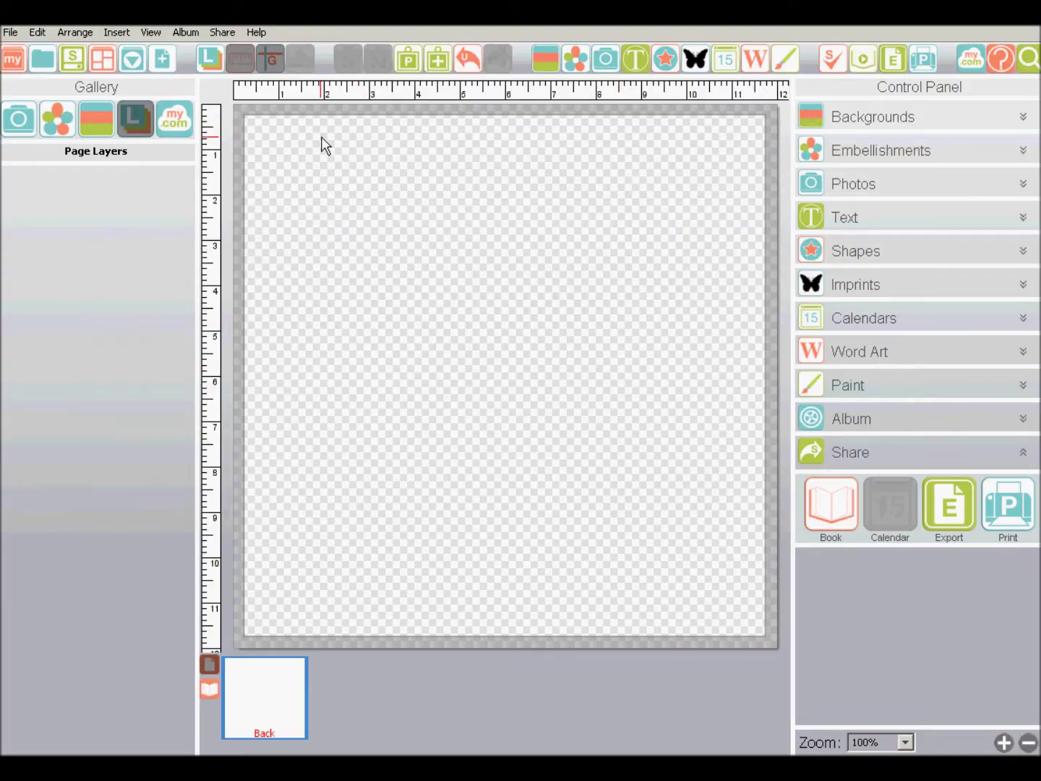
Start Import Pages and browse under Computer into the HP (C:) drive
left_click(129, 58)
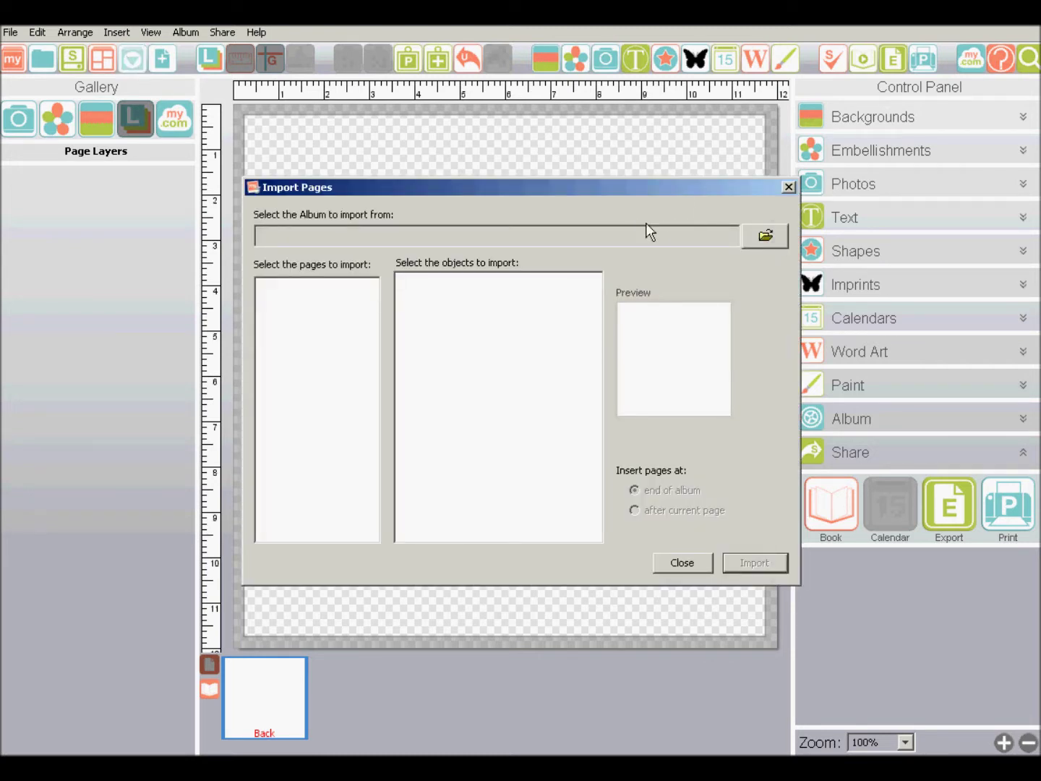
left_click(764, 238)
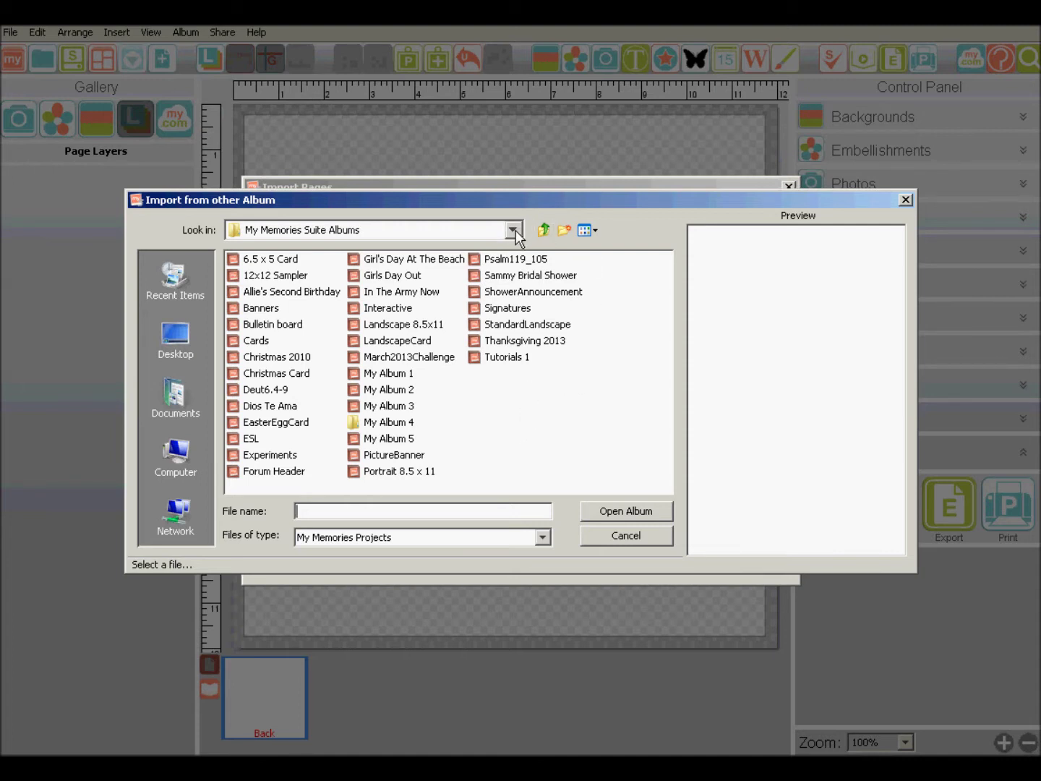
left_click(178, 444)
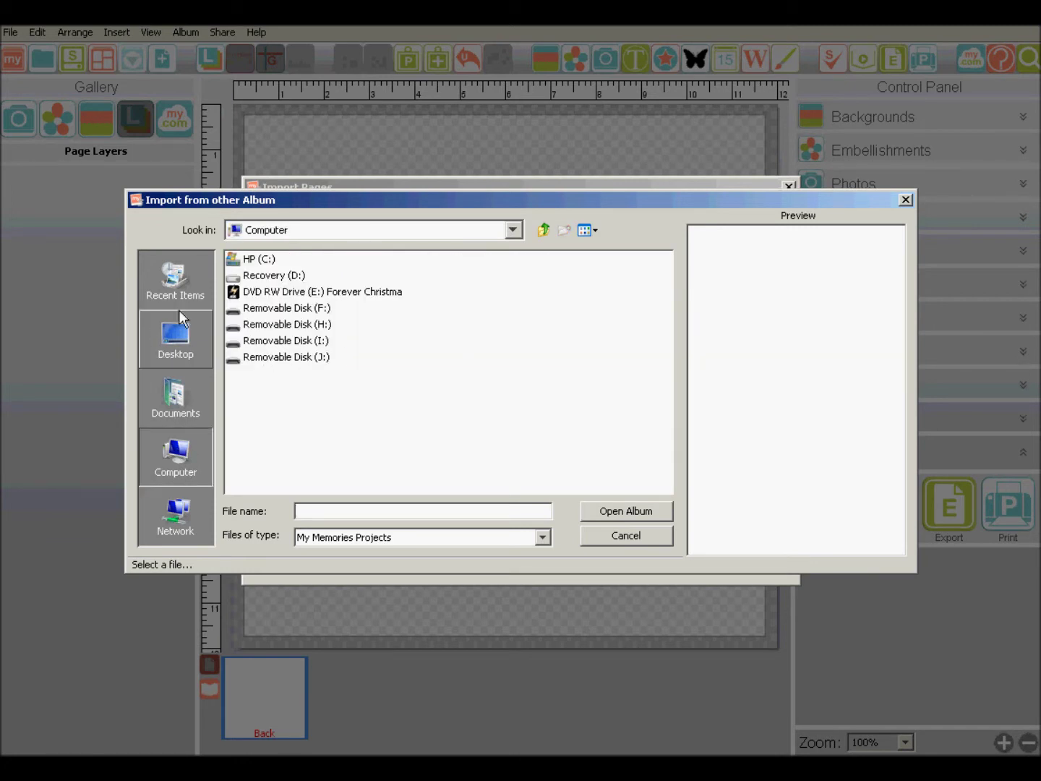
double_click(237, 259)
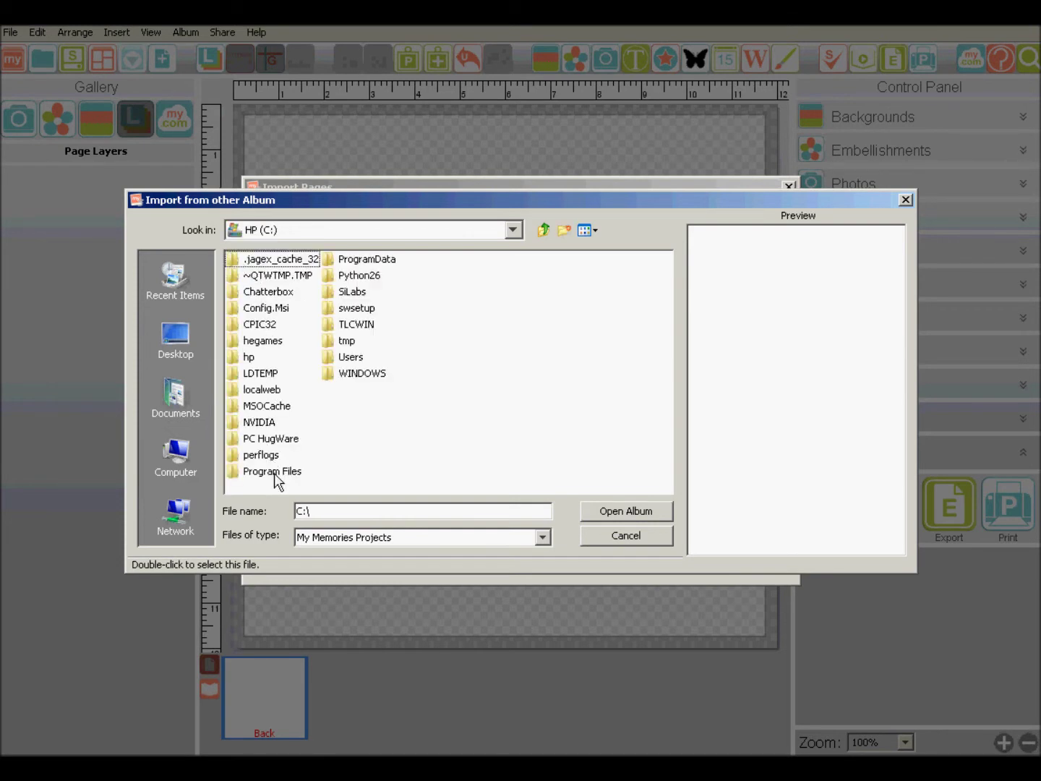
Navigate to Program Files\My Memories Suite\Components\Themes\Square\Christmas in the import browser
double_click(292, 471)
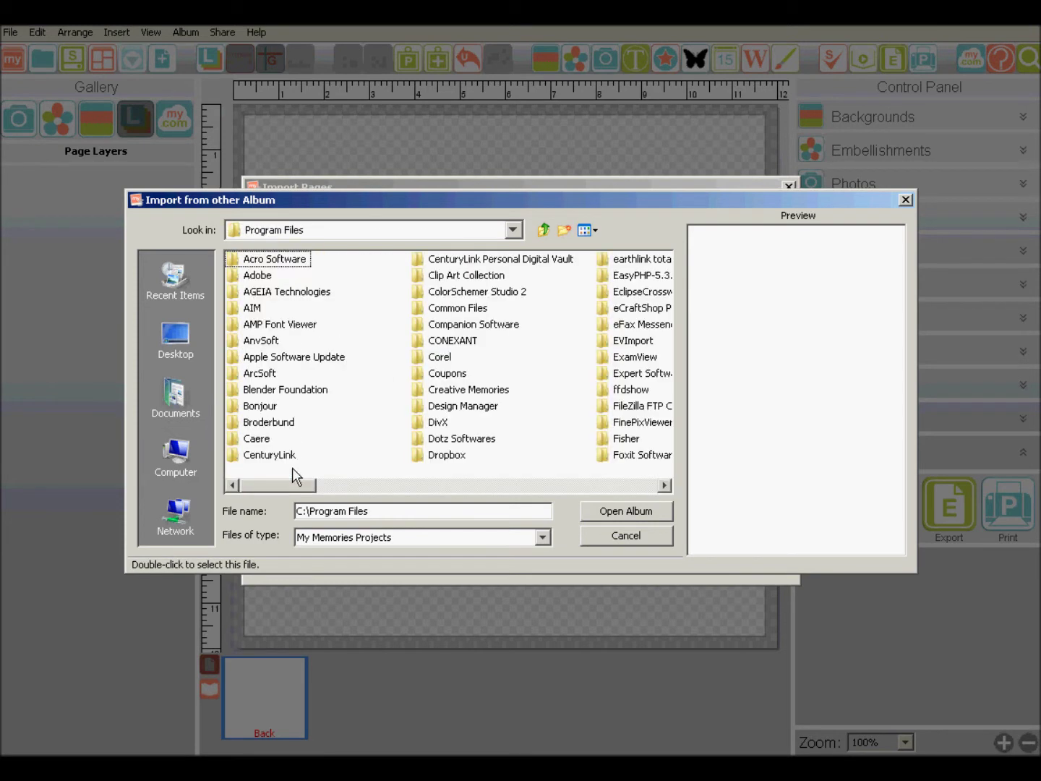
left_click(455, 484)
left_click(456, 484)
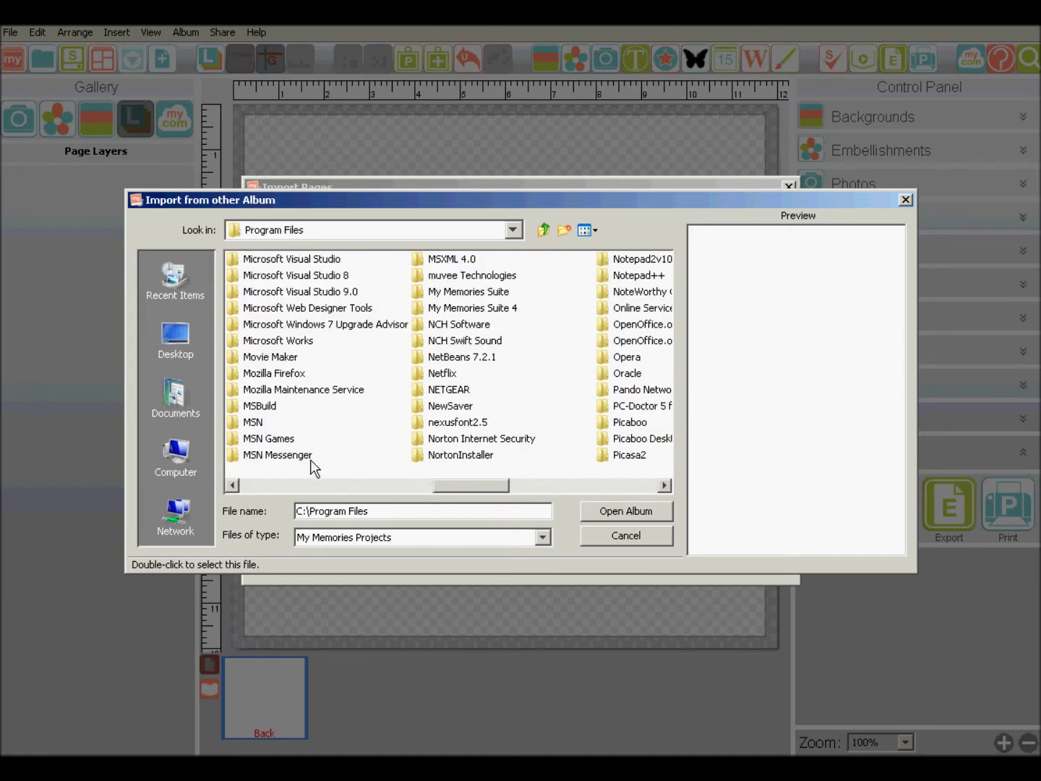
left_click(472, 293)
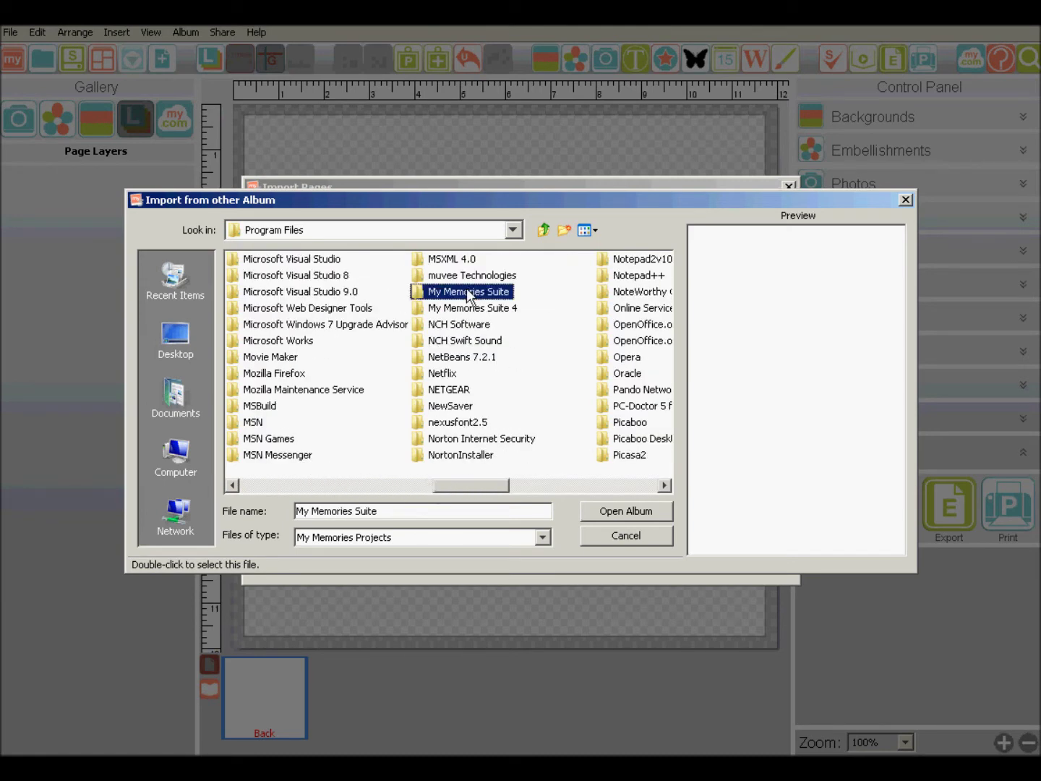
double_click(417, 293)
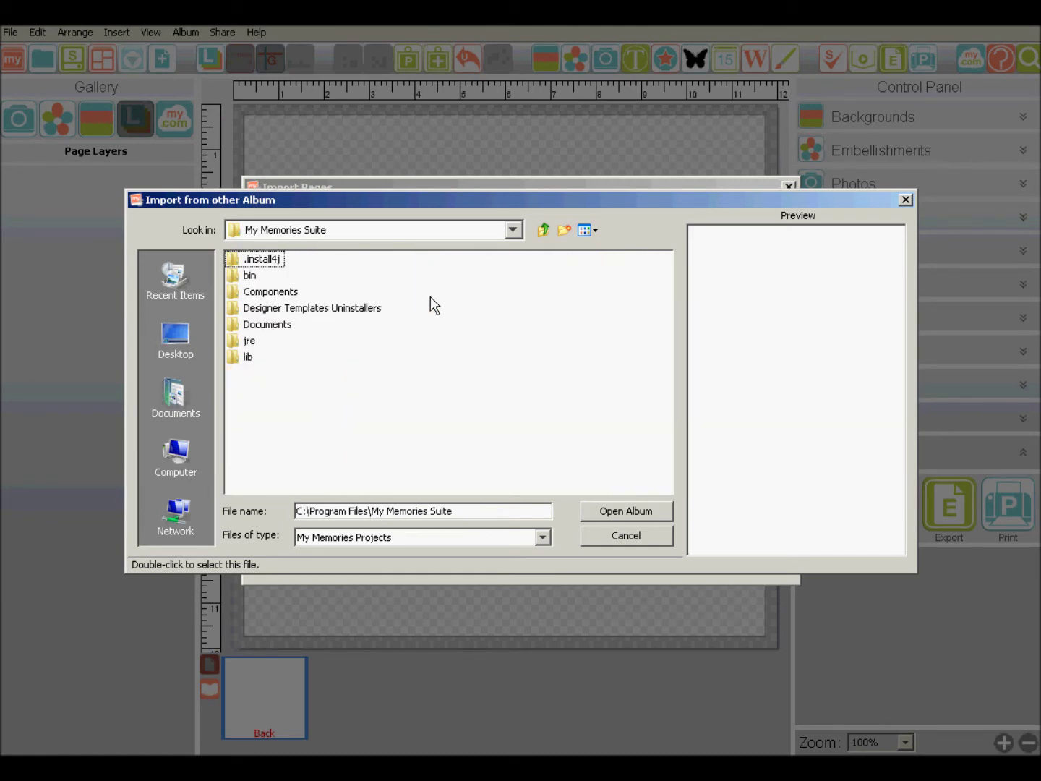
double_click(236, 291)
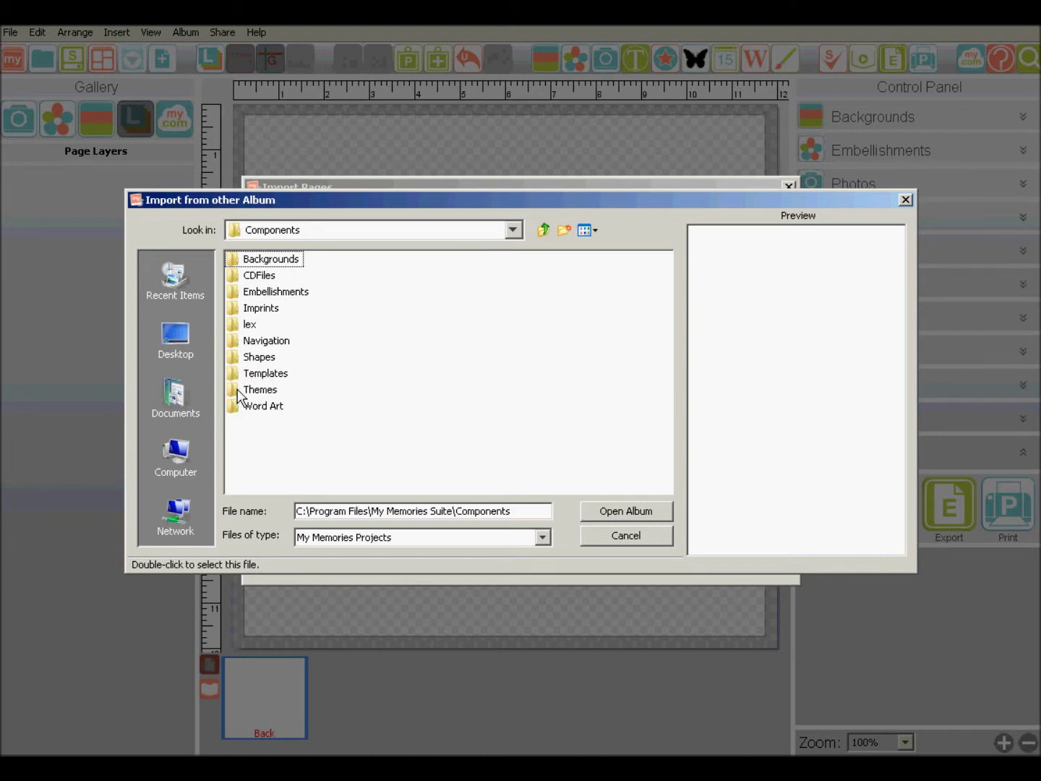
double_click(242, 390)
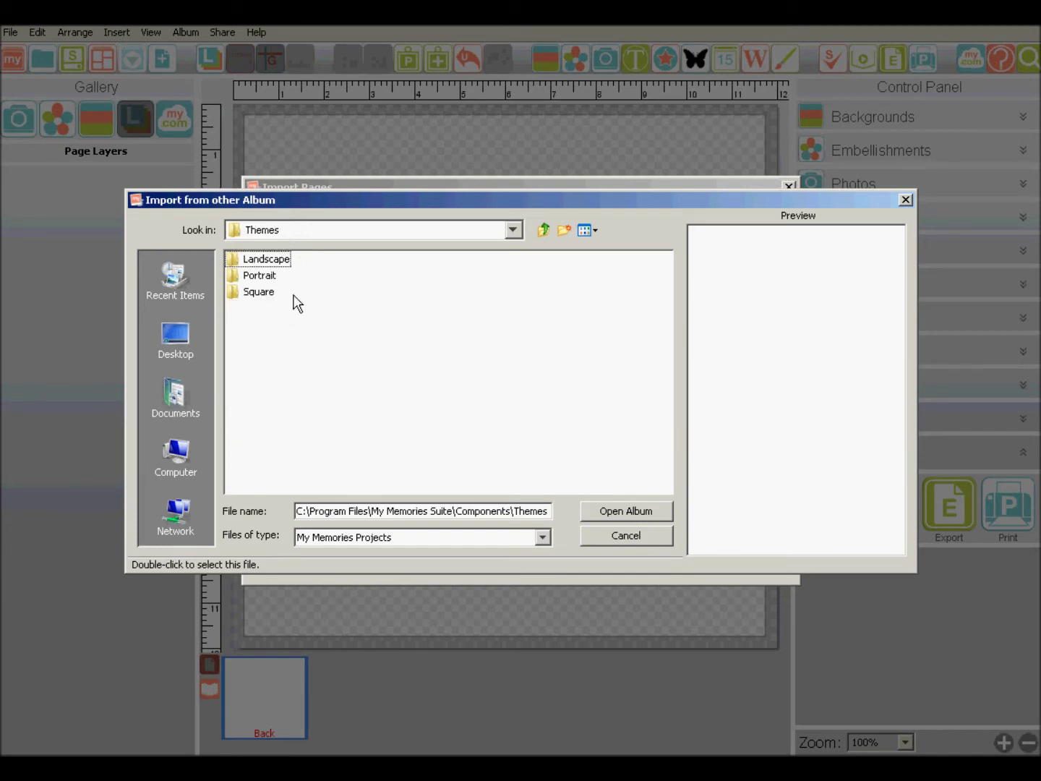
double_click(238, 295)
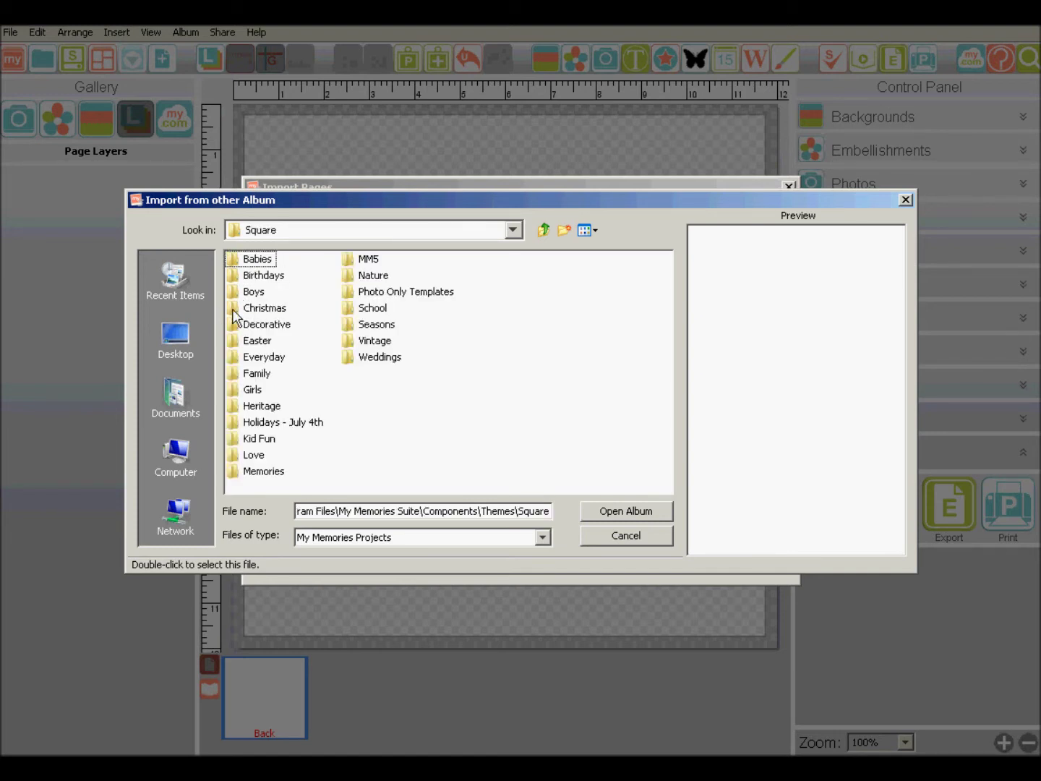
double_click(232, 309)
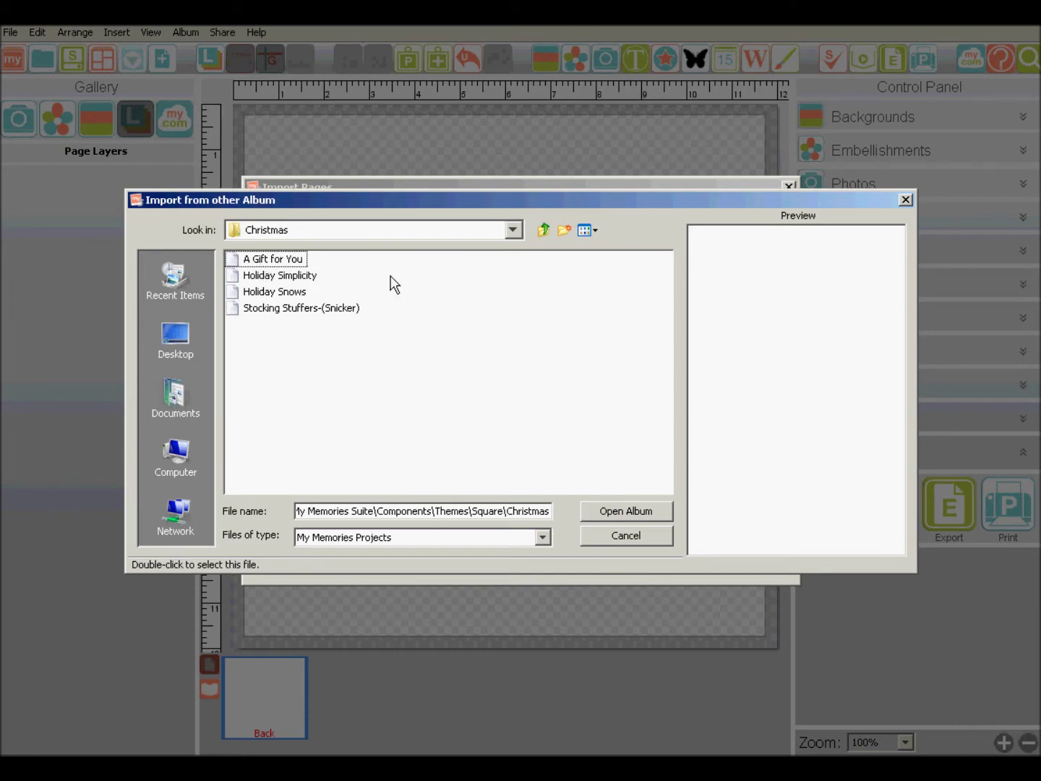
Preview Holiday Simplicity, Holiday Snows and Stocking Stuffers-(Snicker), then pick A Gift for You
left_click(234, 260)
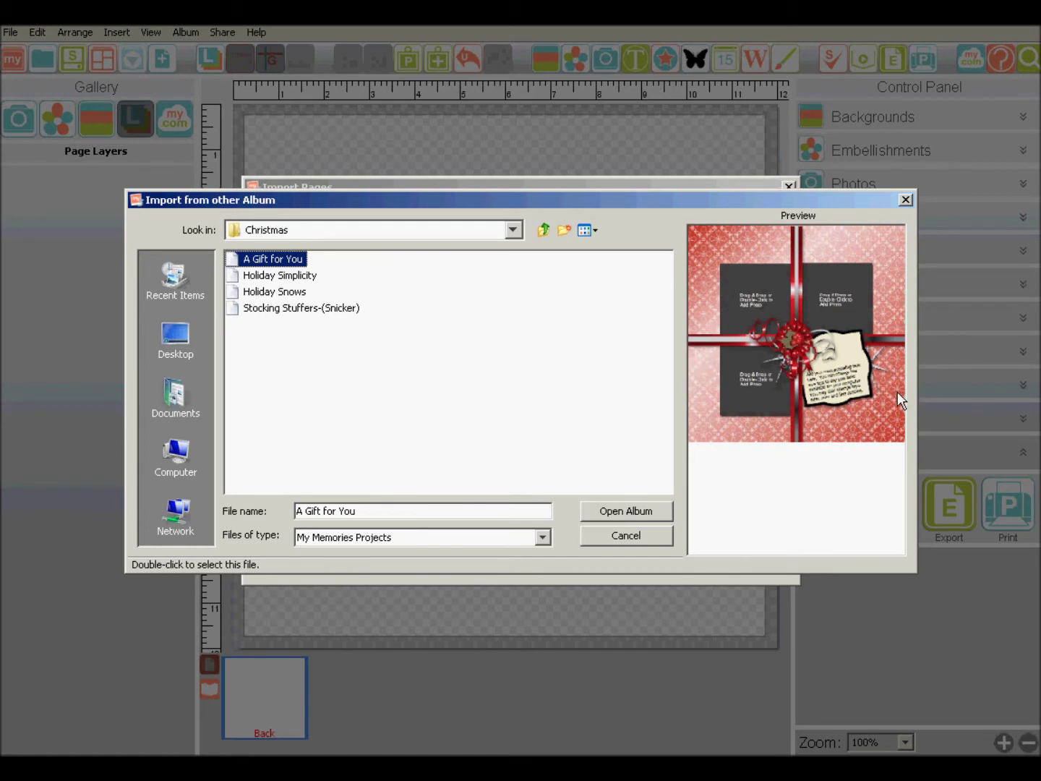
left_click(272, 279)
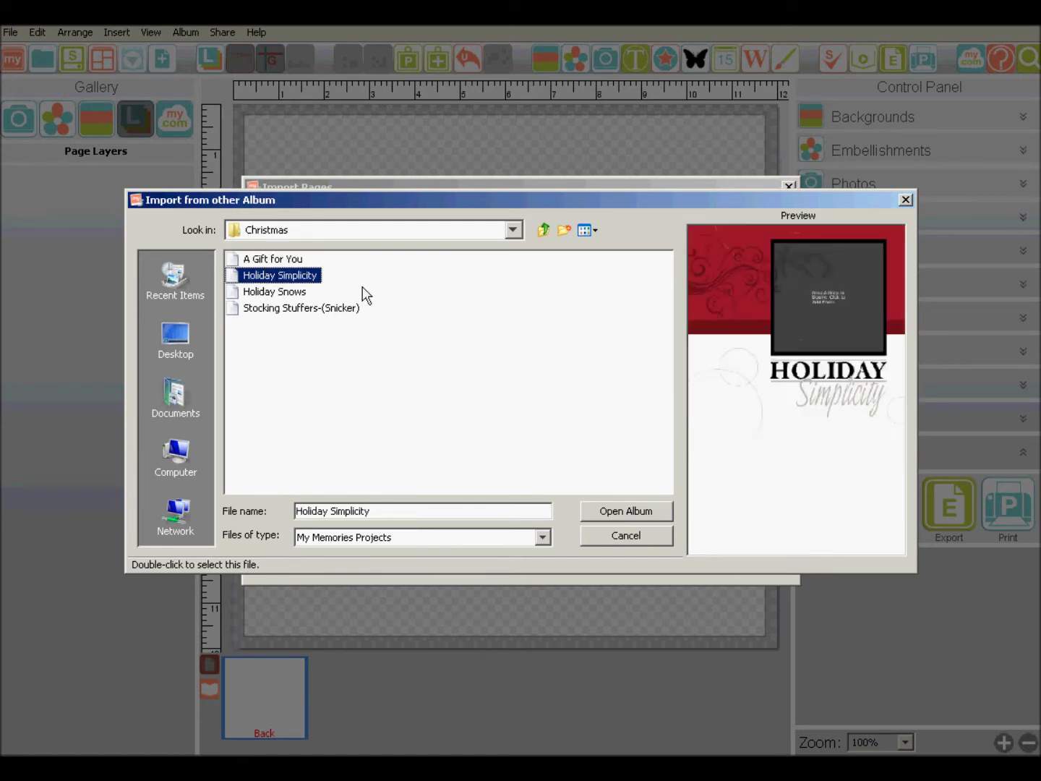
left_click(270, 292)
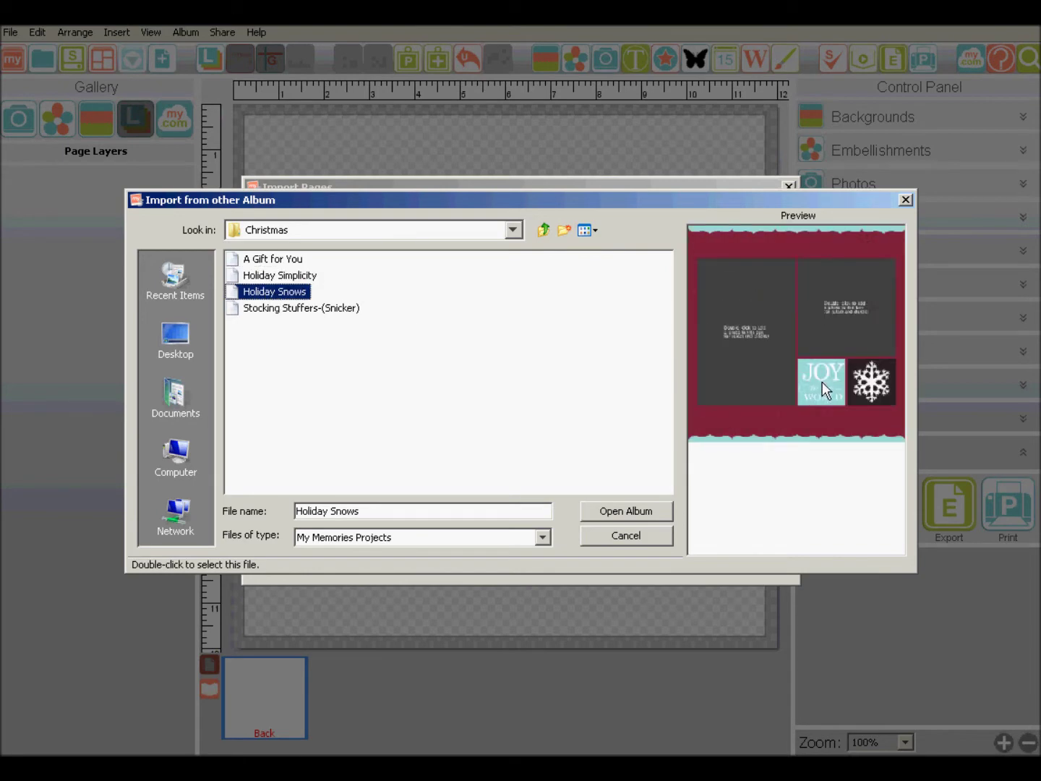
left_click(309, 308)
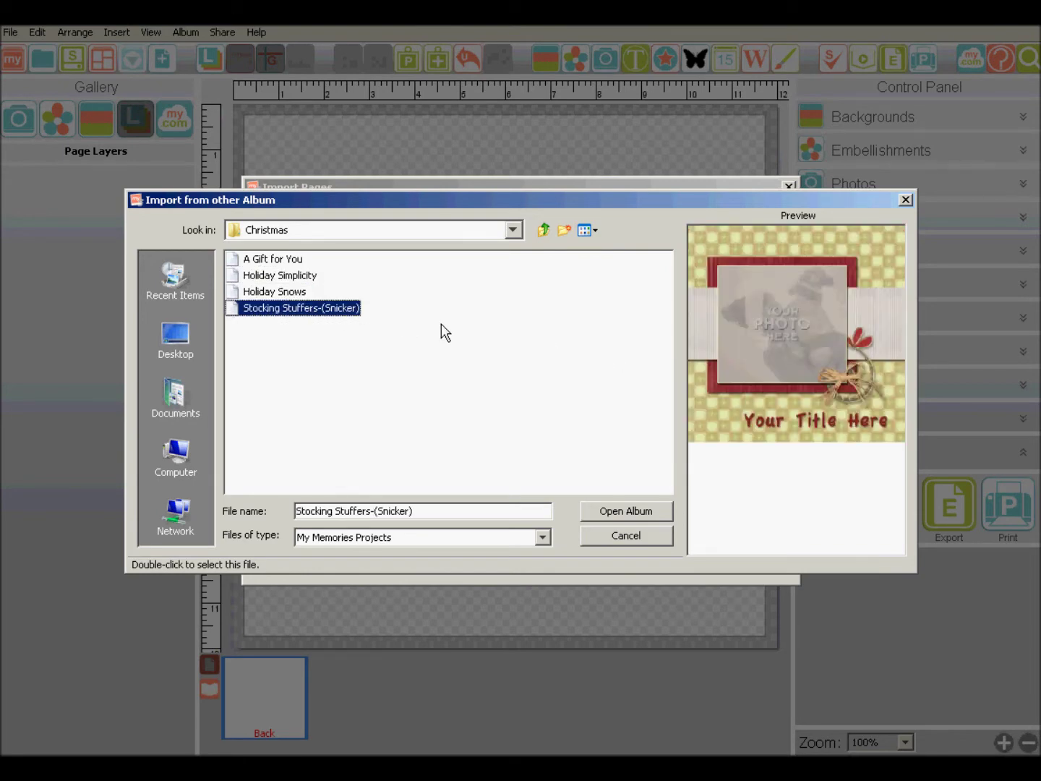
left_click(270, 259)
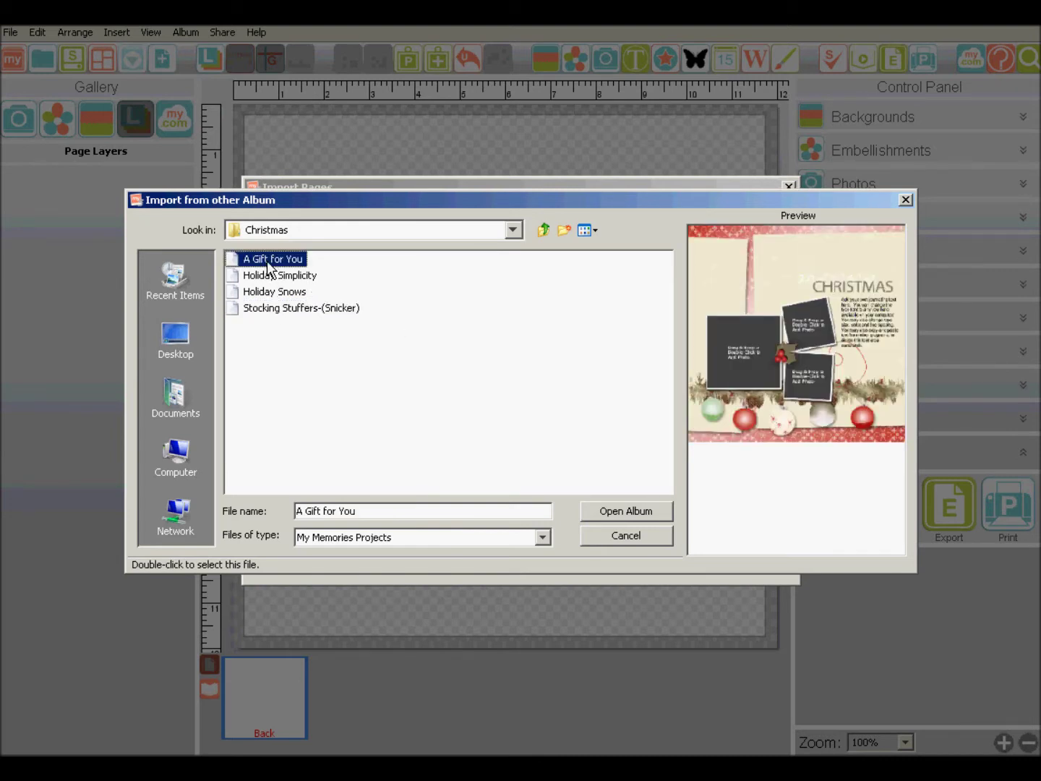
Open A Gift for You and import its Page 1 at the end of the album
left_click(612, 510)
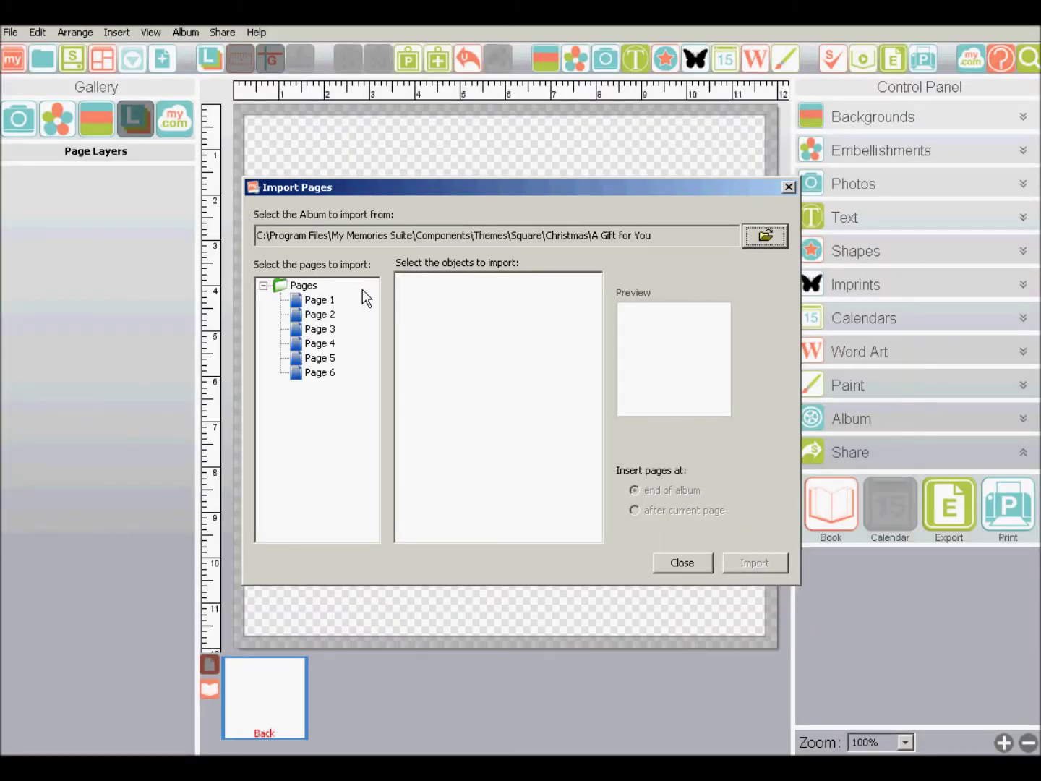
left_click(296, 301)
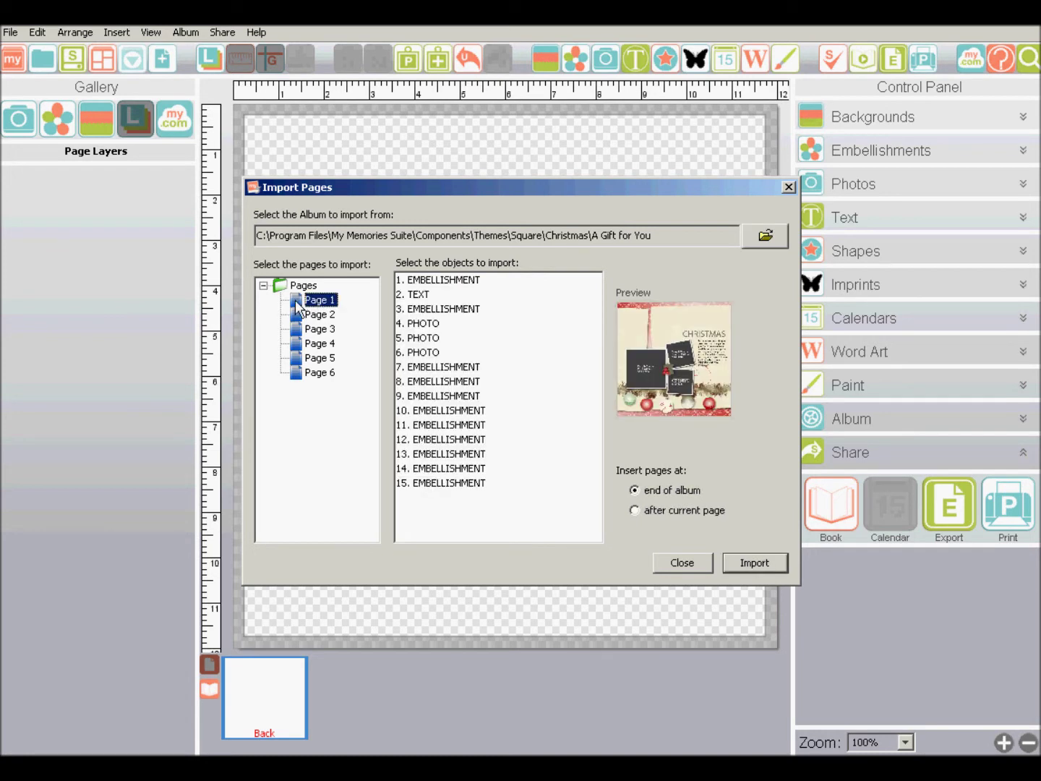
left_click(751, 563)
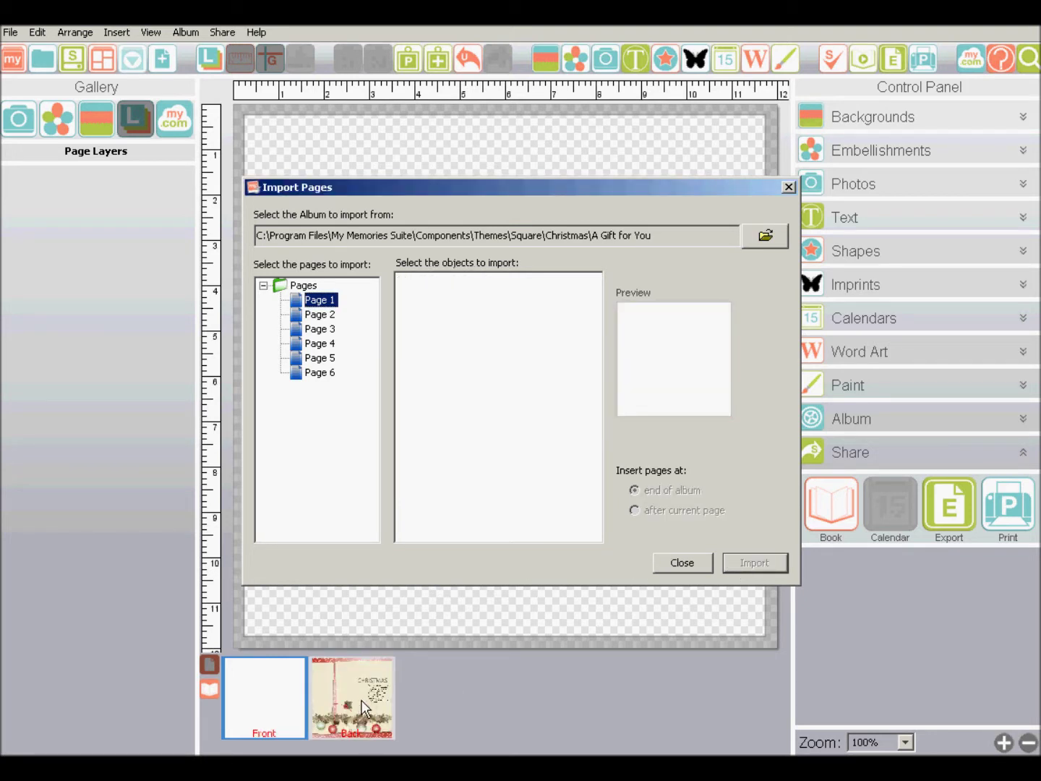
List the objects of template Pages 2 and 3, previewing Page 3's '2. PUNCH'
left_click(299, 315)
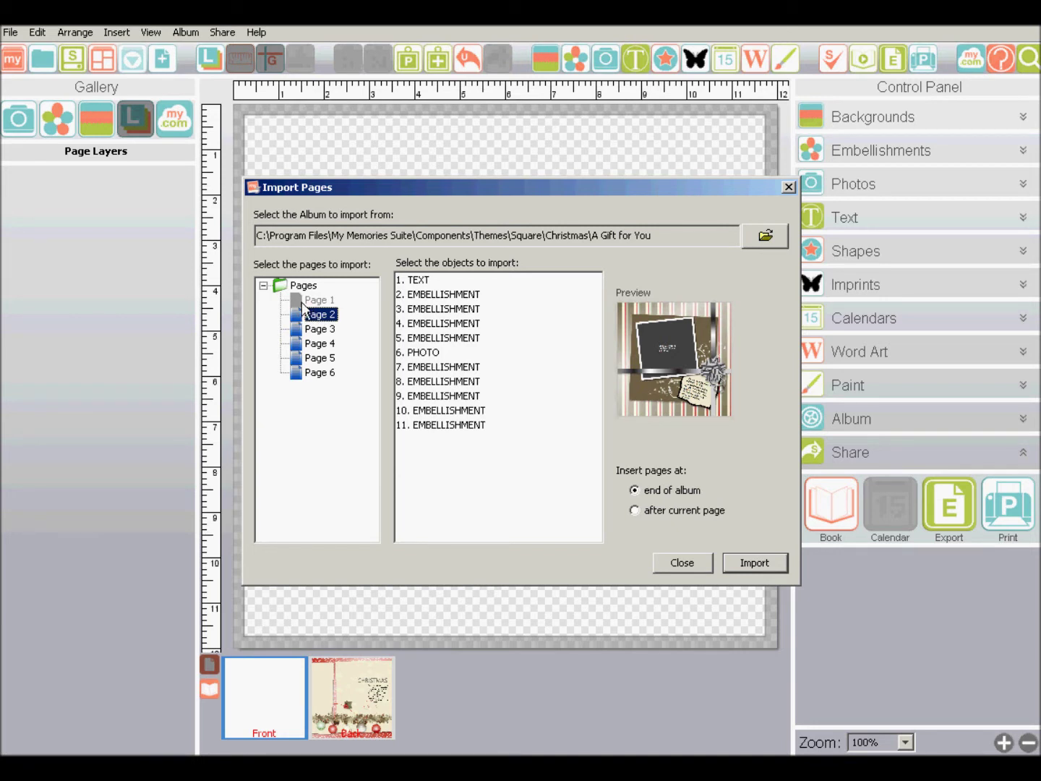
left_click(301, 331)
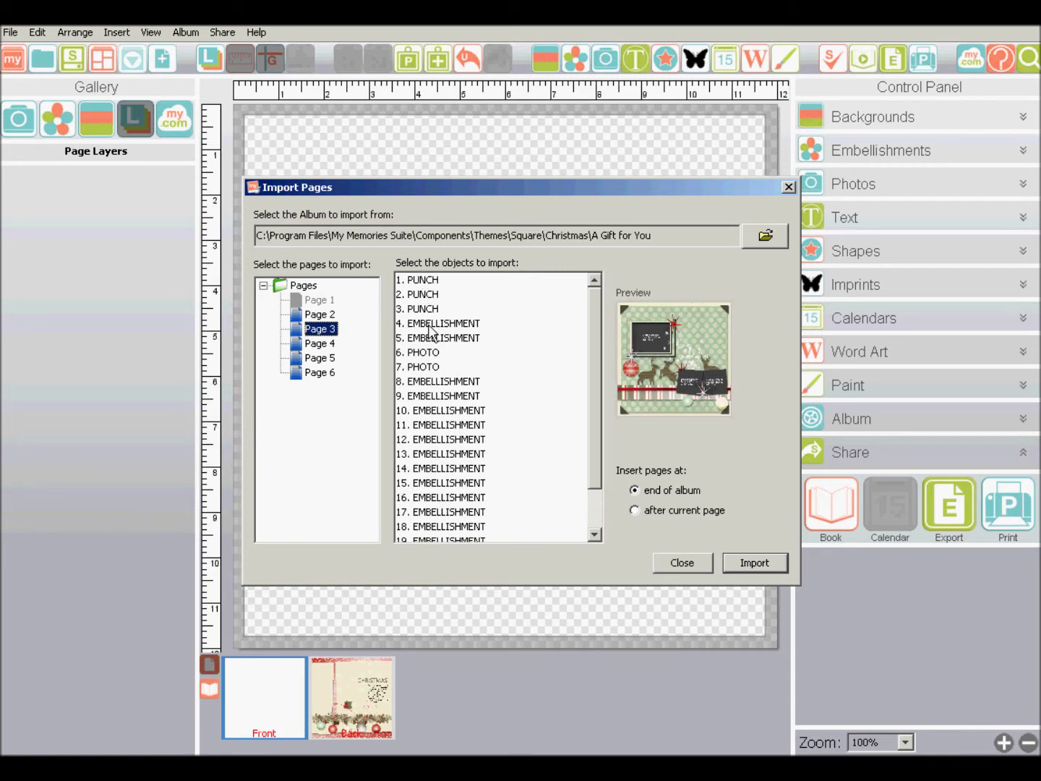
left_click(426, 295)
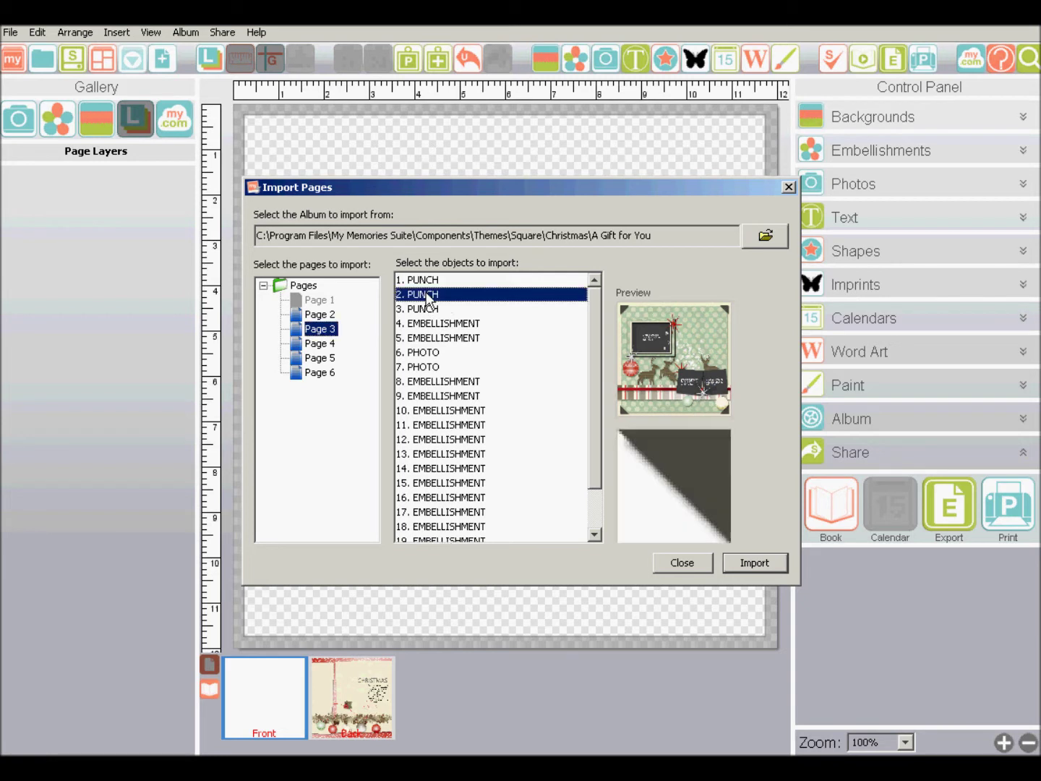
Preview Page 3's objects: red, green and cream ornaments, strip, deer, red star, photo placeholders
left_click(431, 426)
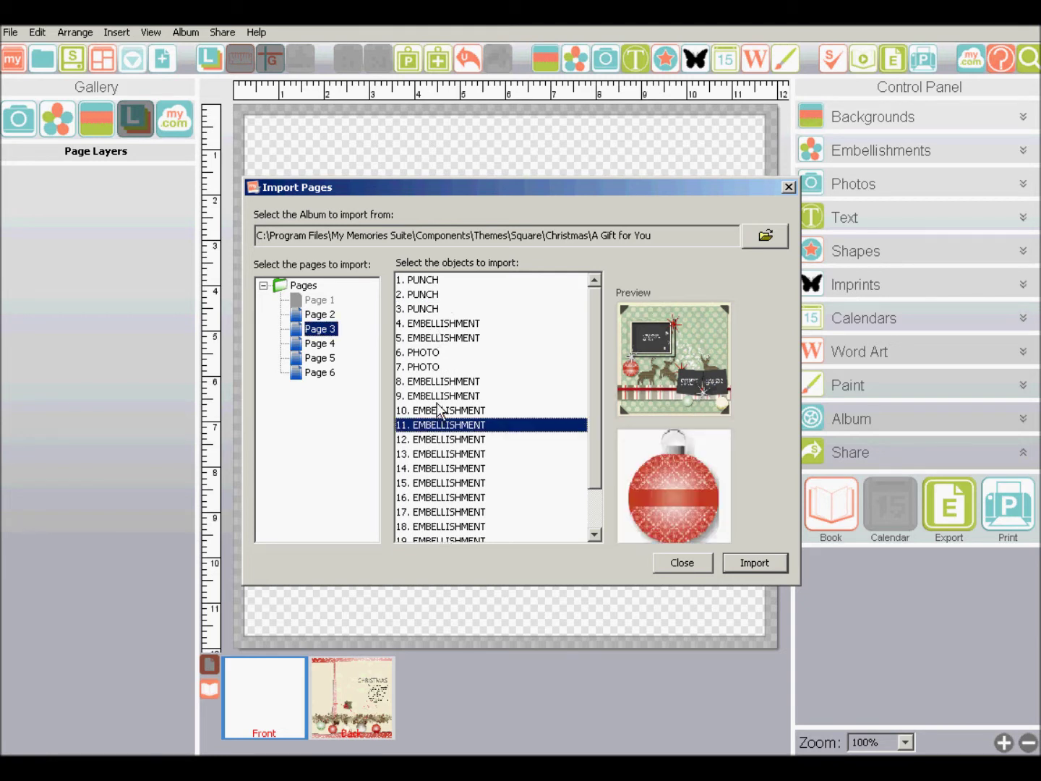
left_click(431, 381)
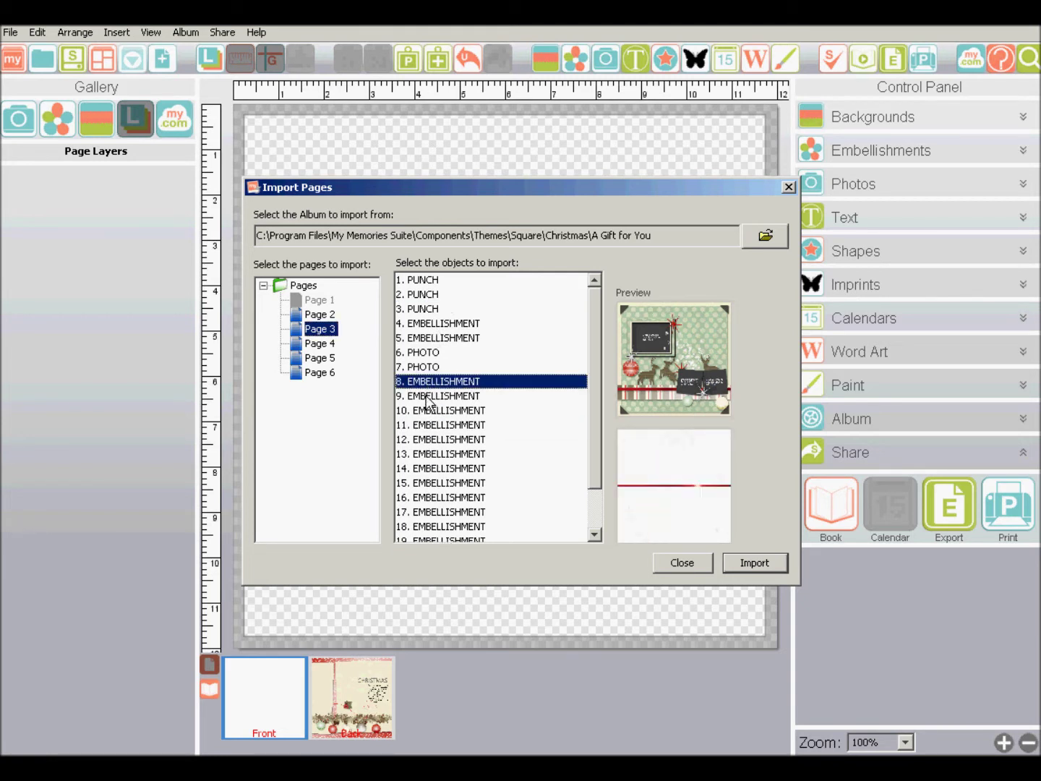
left_click(426, 396)
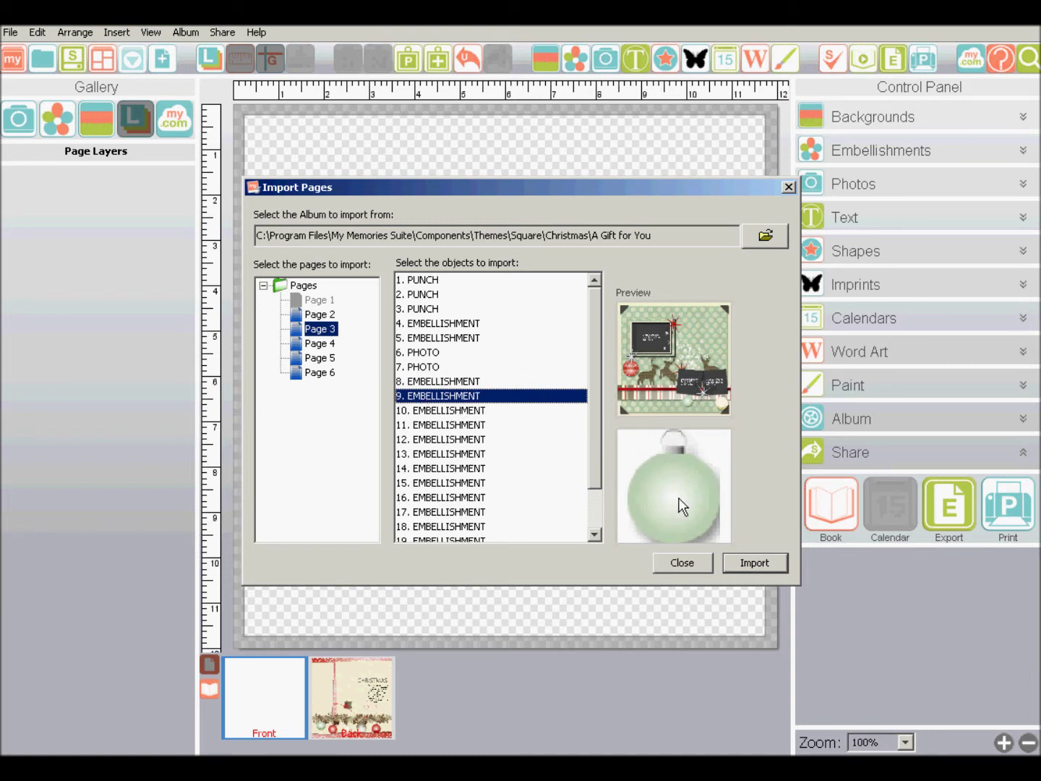
left_click(426, 411)
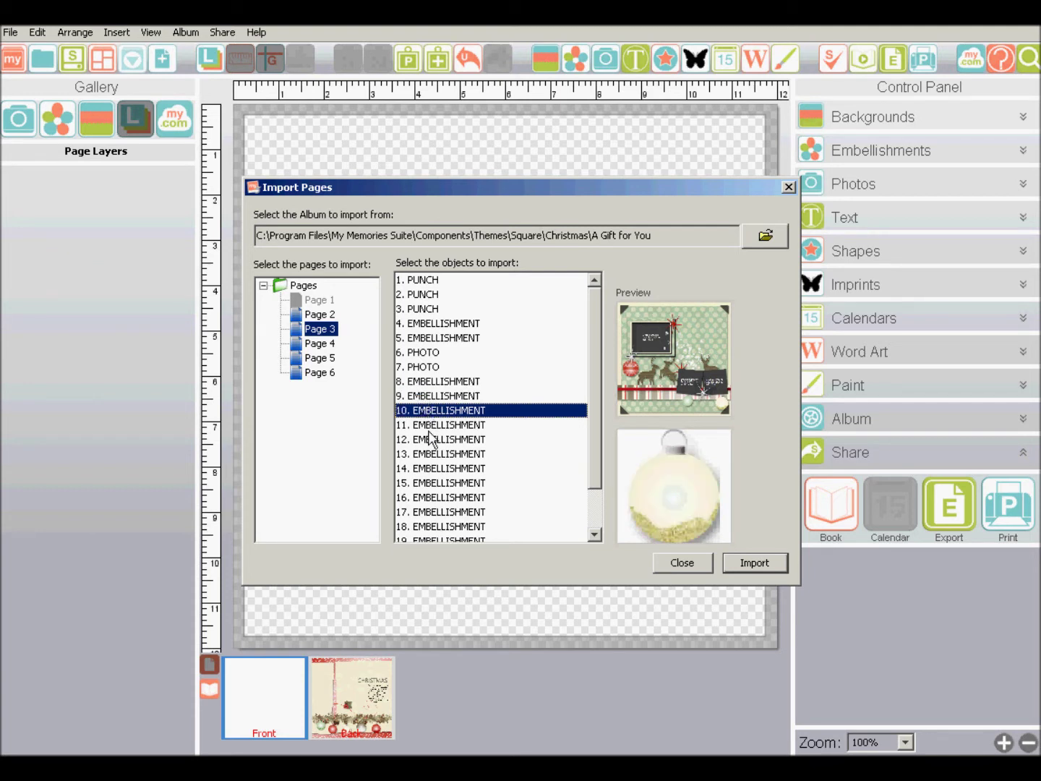
left_click(438, 498)
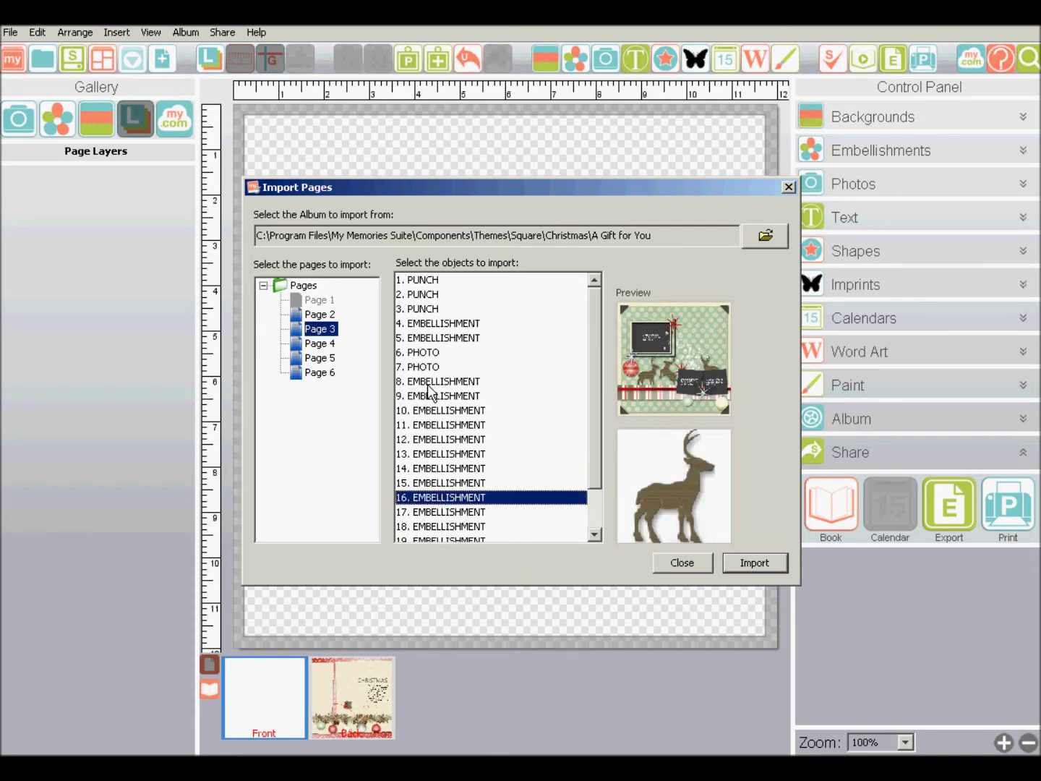
left_click(436, 439)
left_click(437, 425)
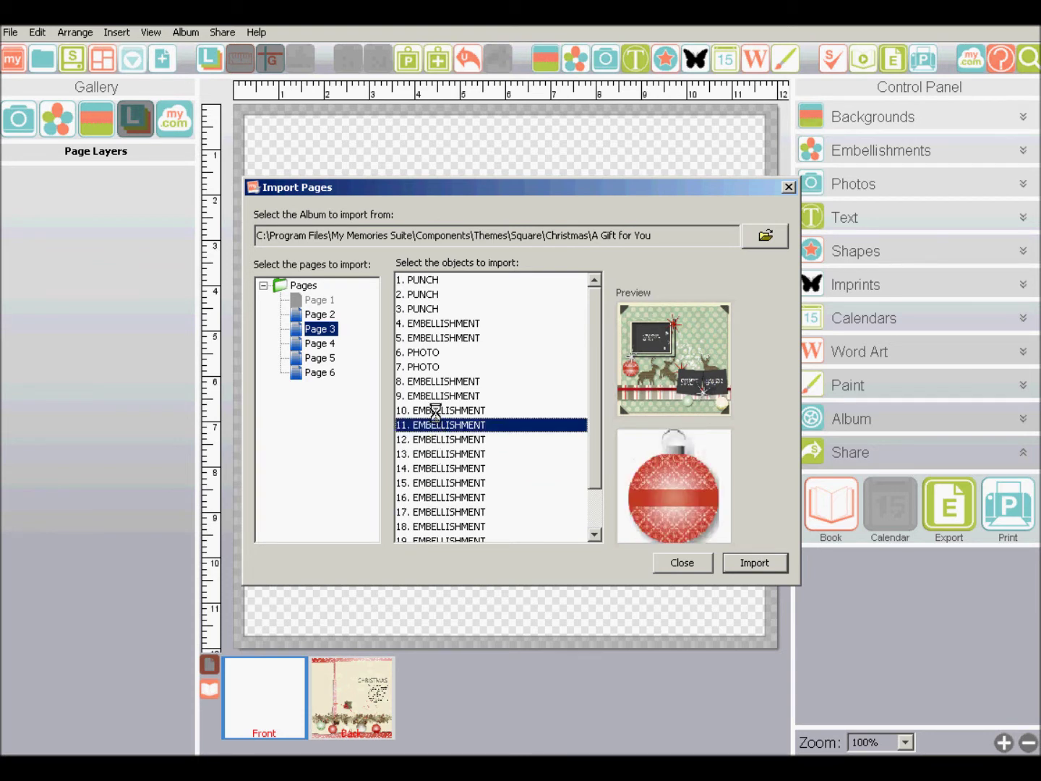
left_click(436, 410)
left_click(434, 395)
left_click(431, 381)
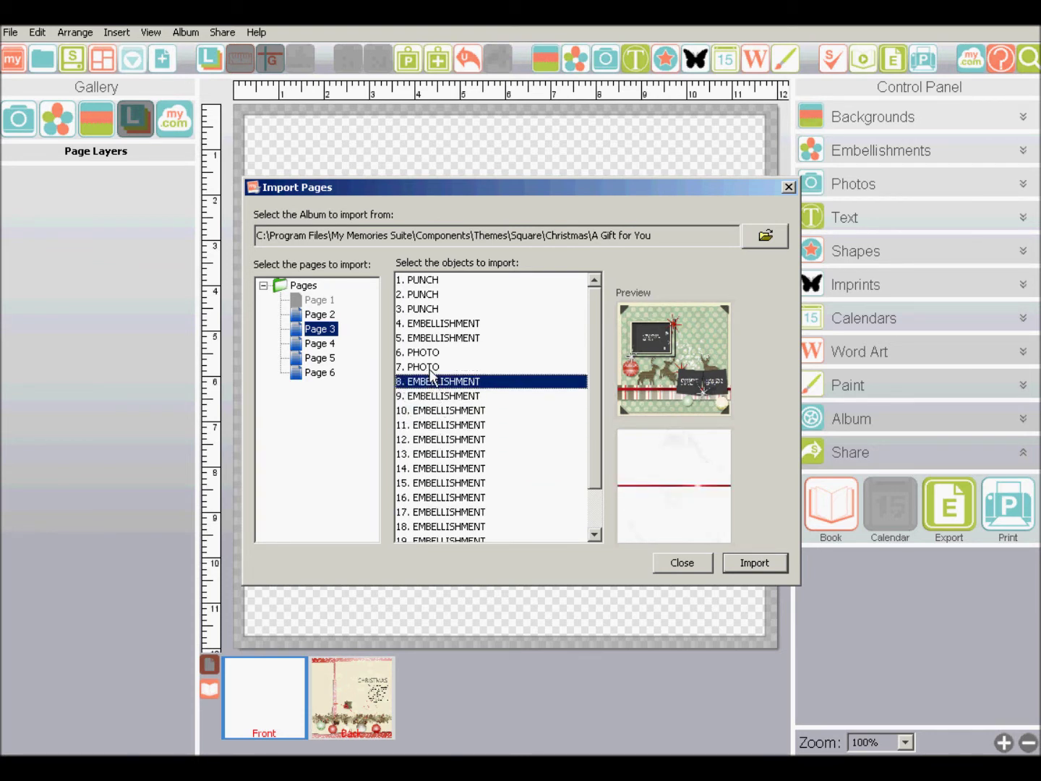
left_click(431, 368)
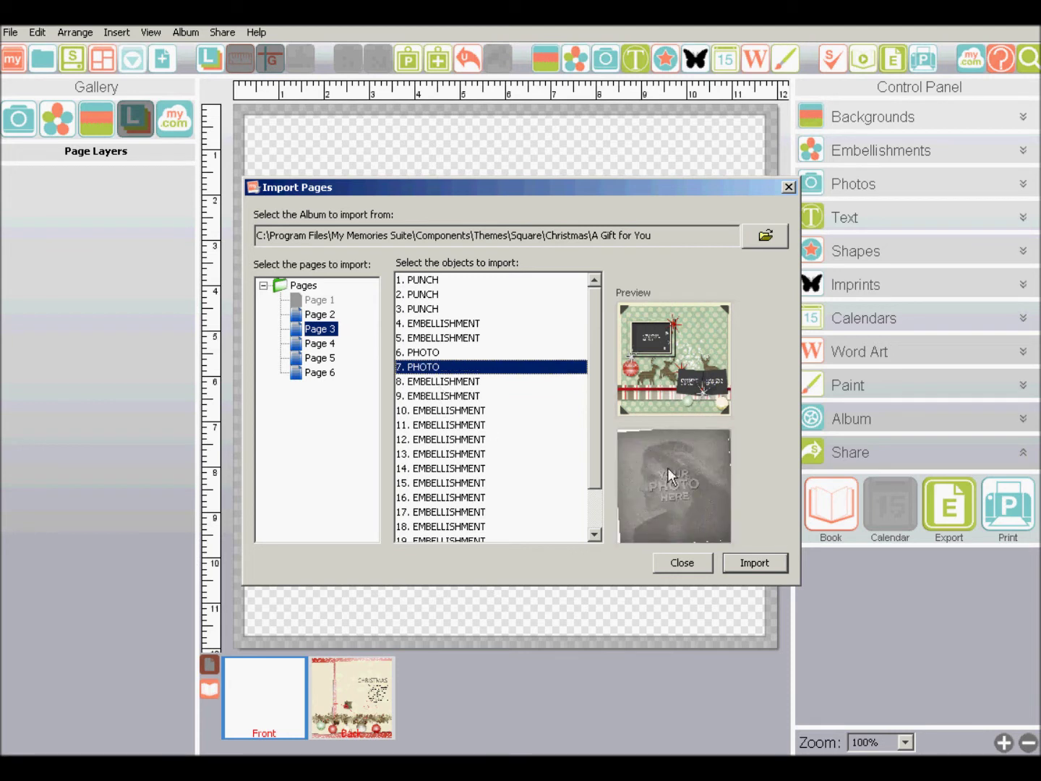
left_click(427, 354)
Select the green frame (13), cream ornament (10) and deer 16 and 18, and import them
left_click(438, 456)
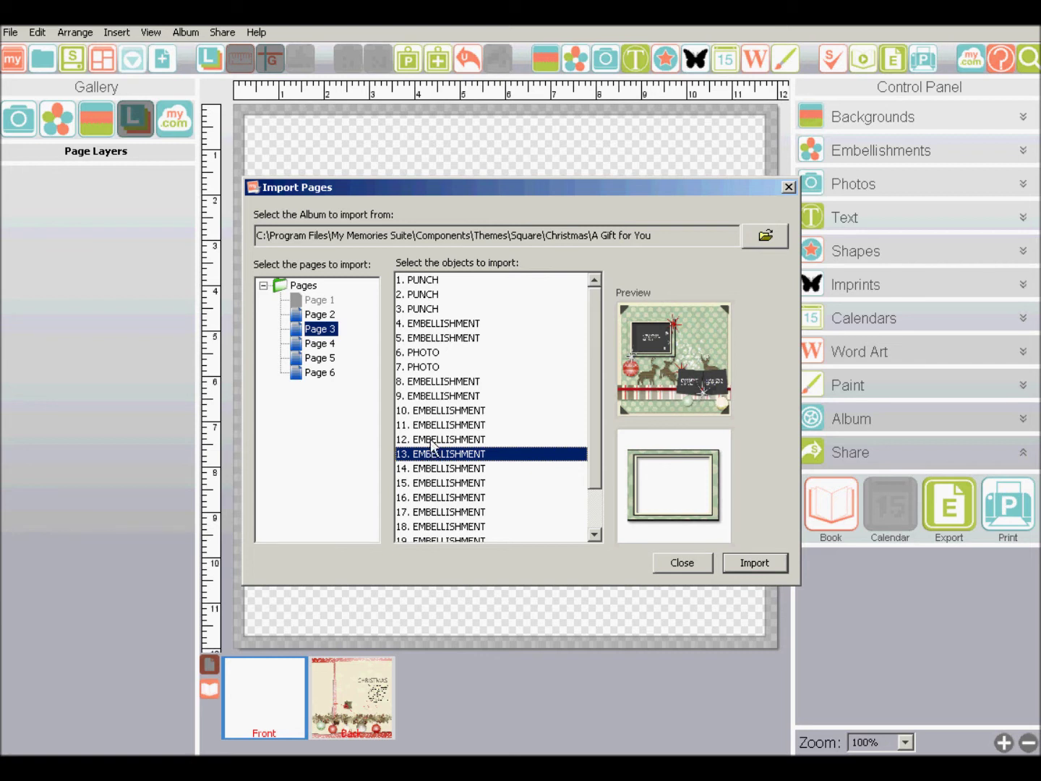
left_click(437, 412, "ctrl")
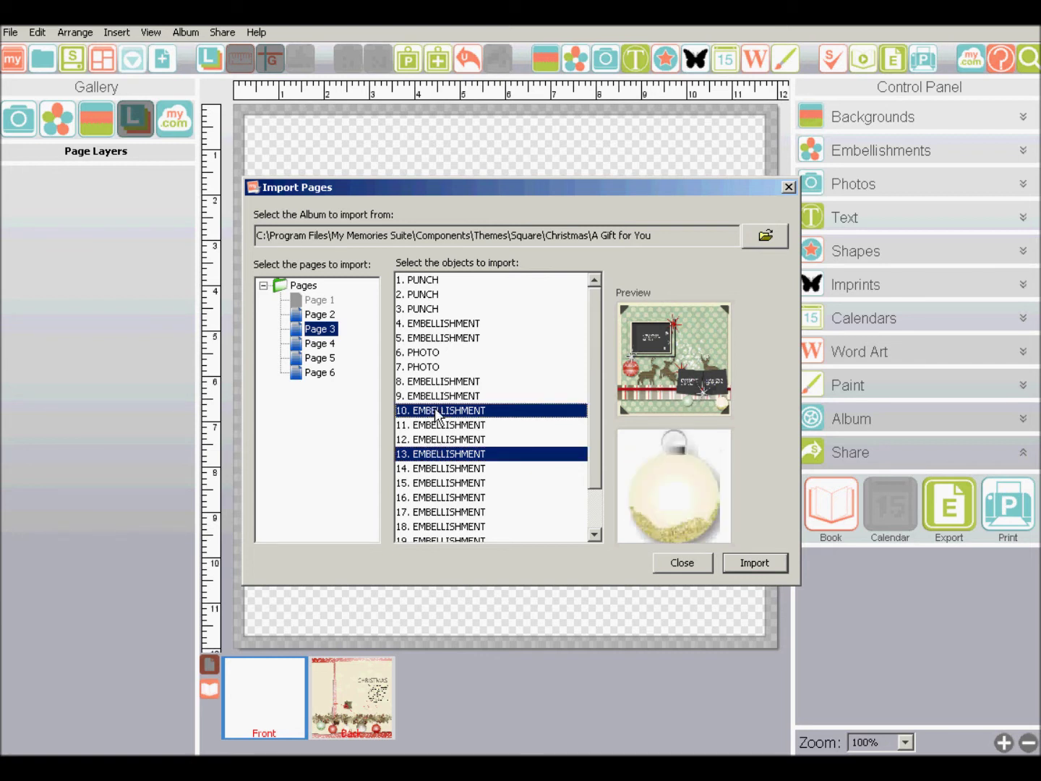
left_click(431, 498, "ctrl")
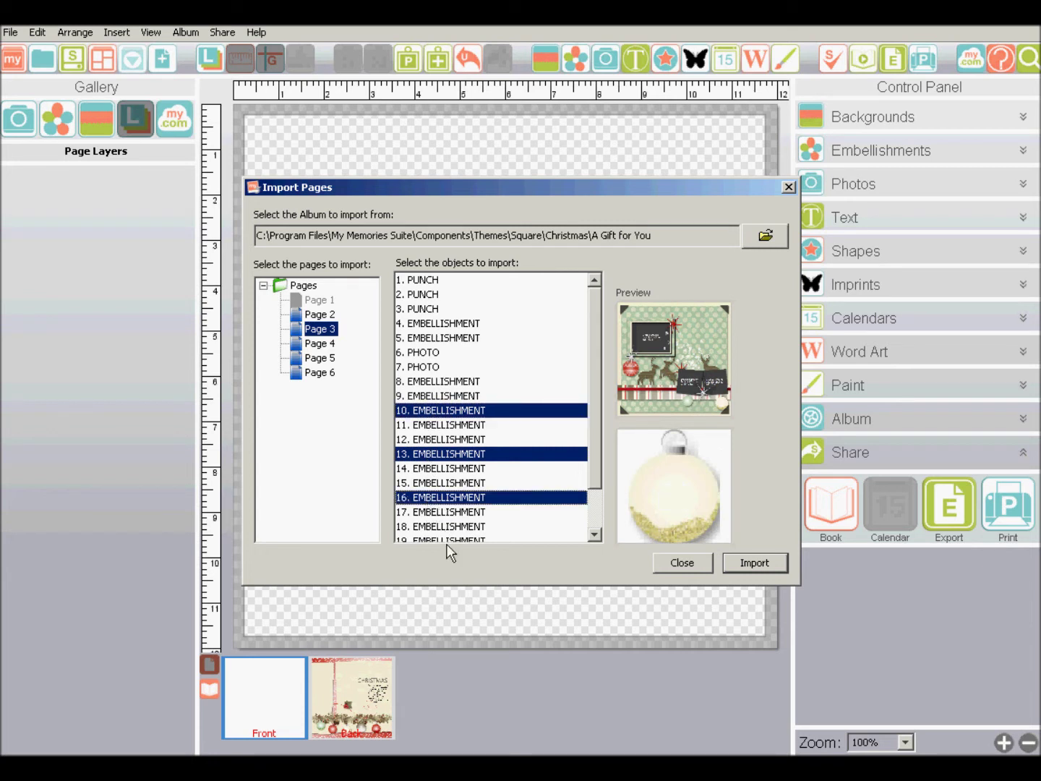
left_click(436, 527, "ctrl")
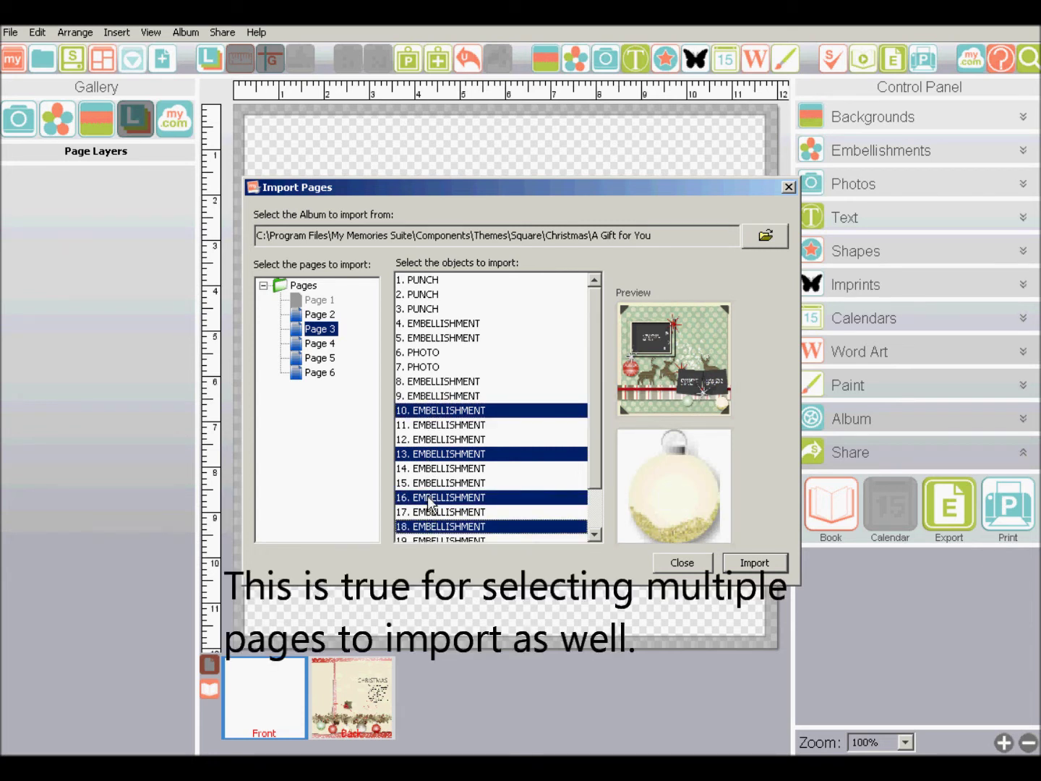
left_click(757, 564)
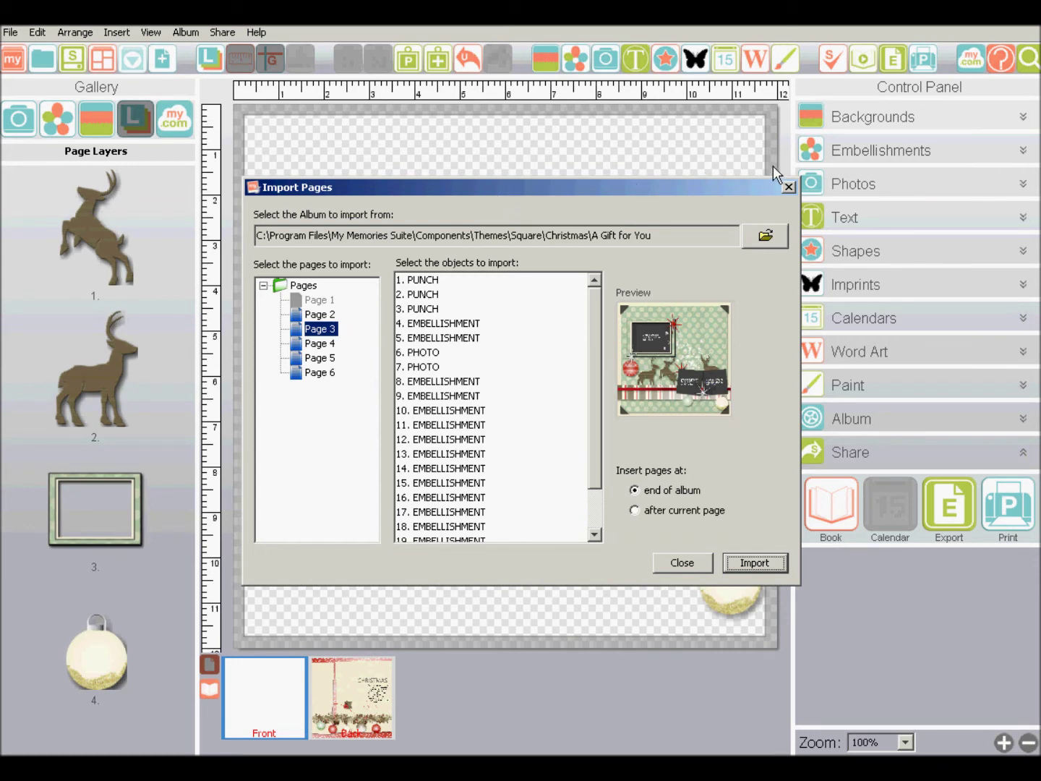
Check the imported pieces on the canvas, close the import window and show the back page
left_click_drag(758, 185, 1026, 162)
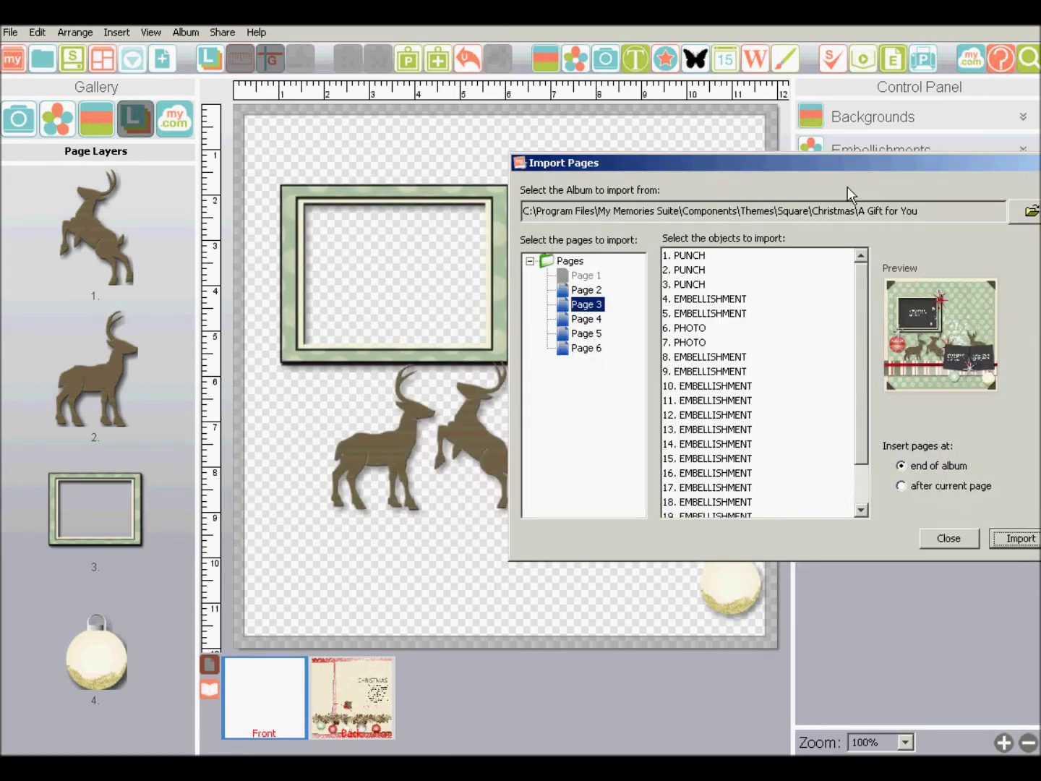
left_click_drag(693, 165, 549, 163)
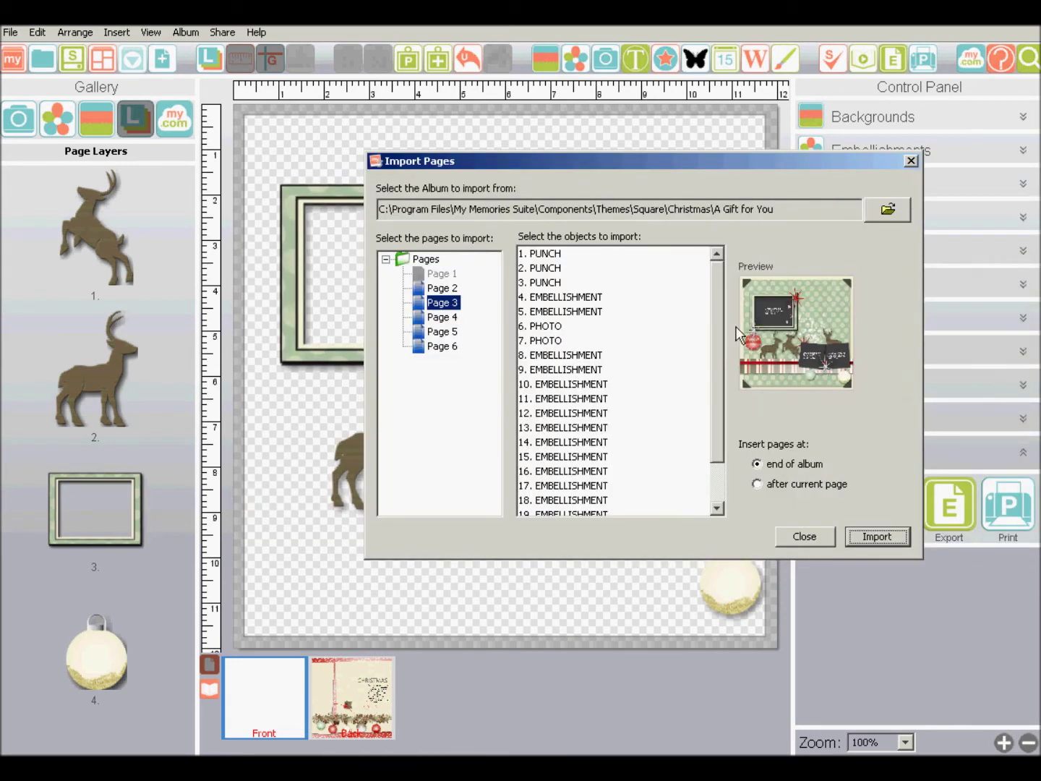
left_click(799, 538)
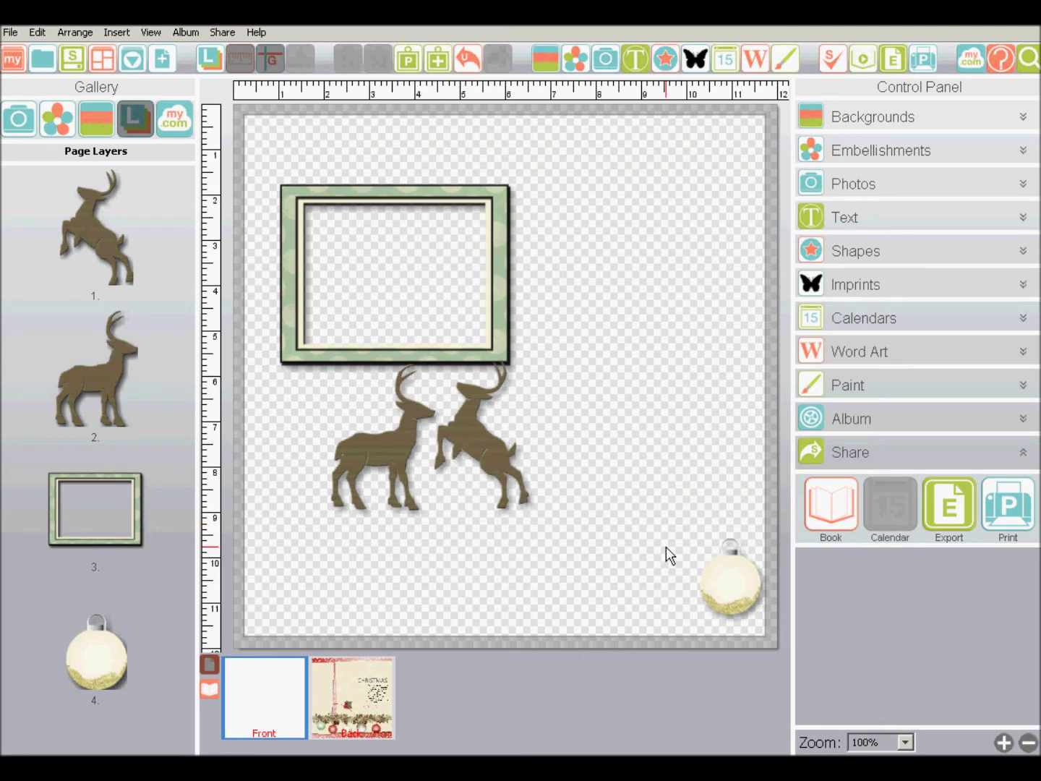
left_click(362, 700)
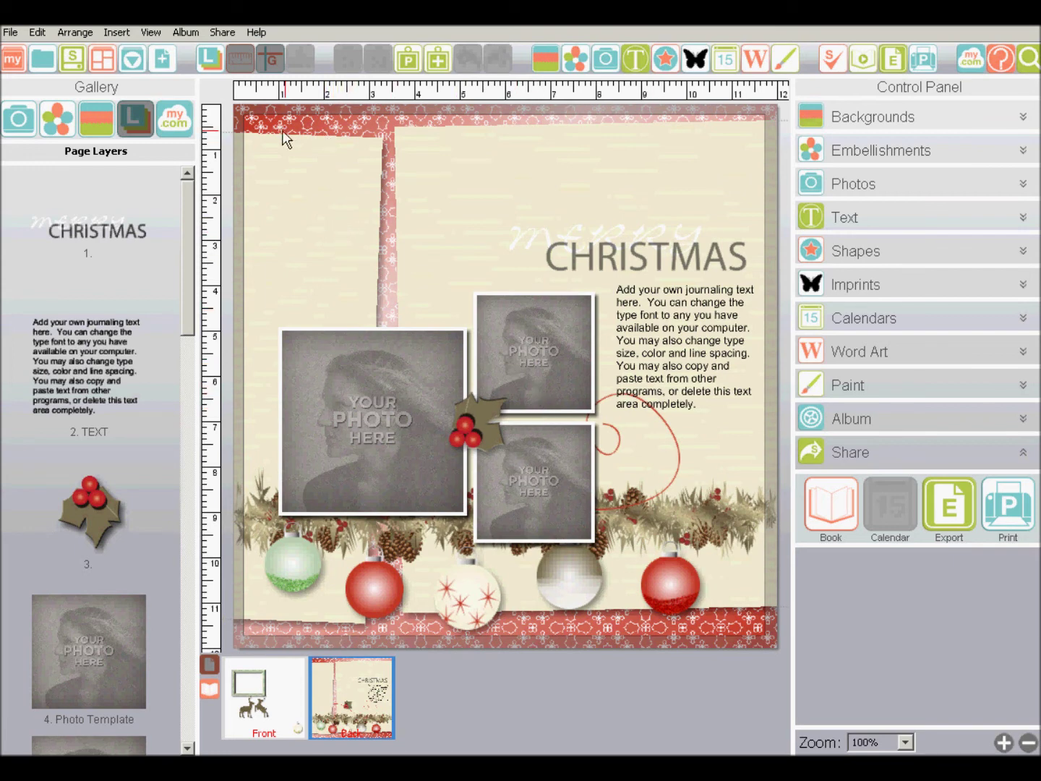
Reopen Import Pages, browse to Documents\My Memories Suite Albums and select the Christmas 2010 album
left_click(132, 61)
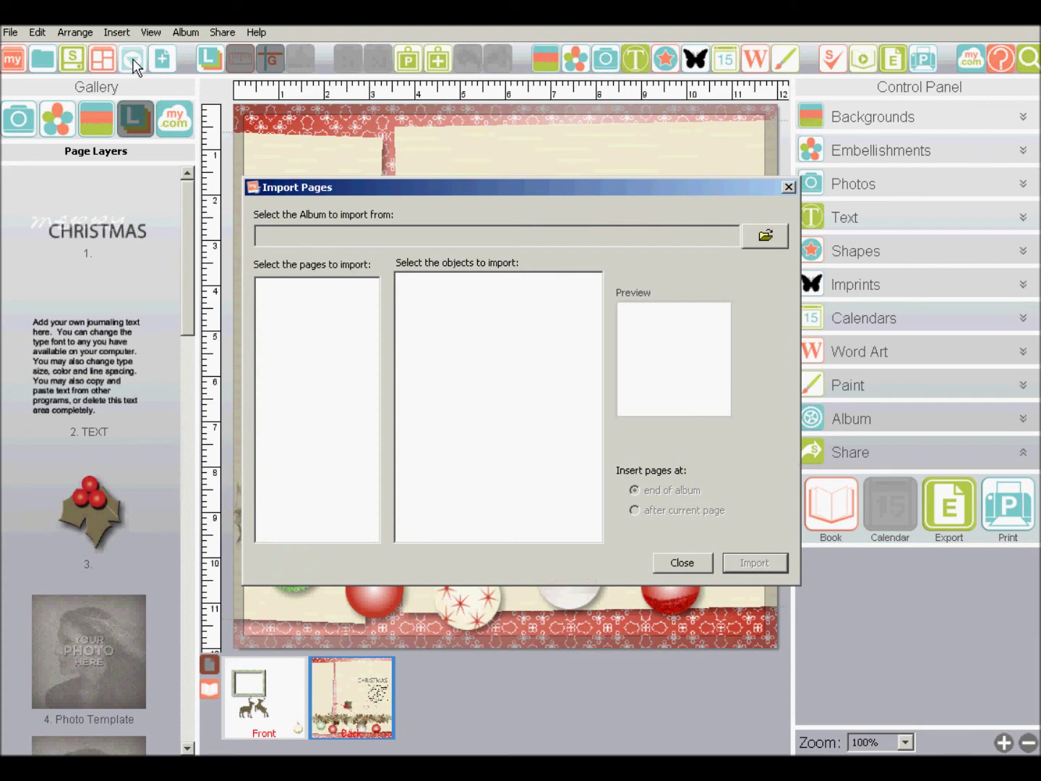
left_click(758, 237)
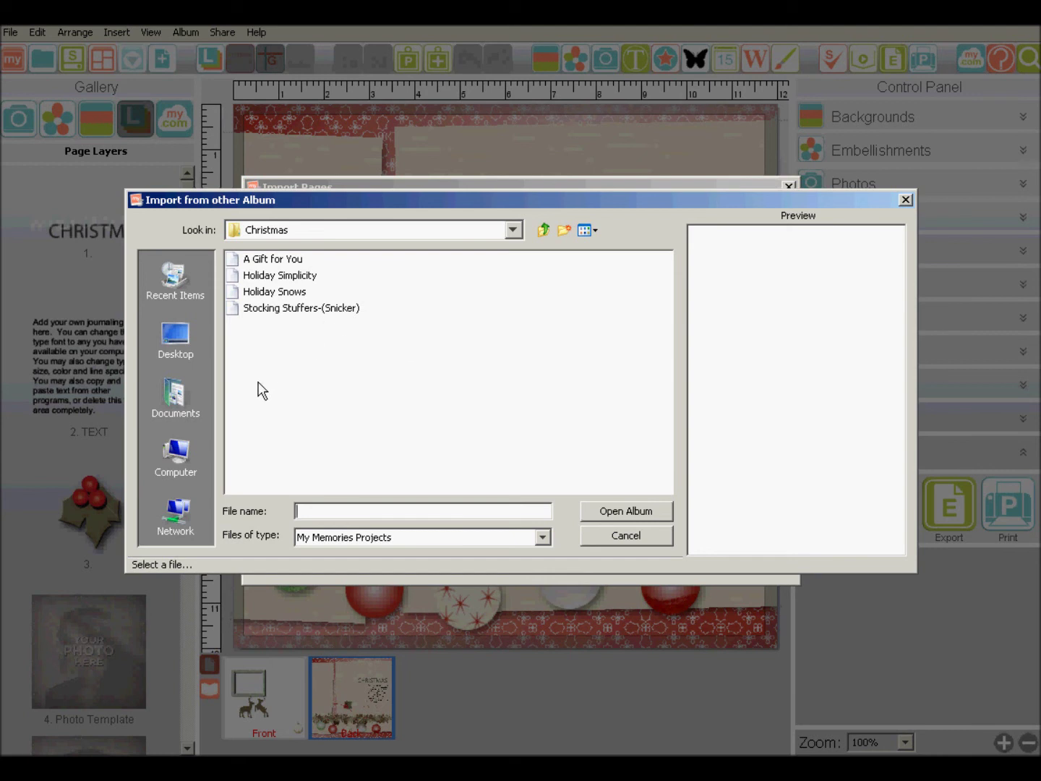
left_click(174, 400)
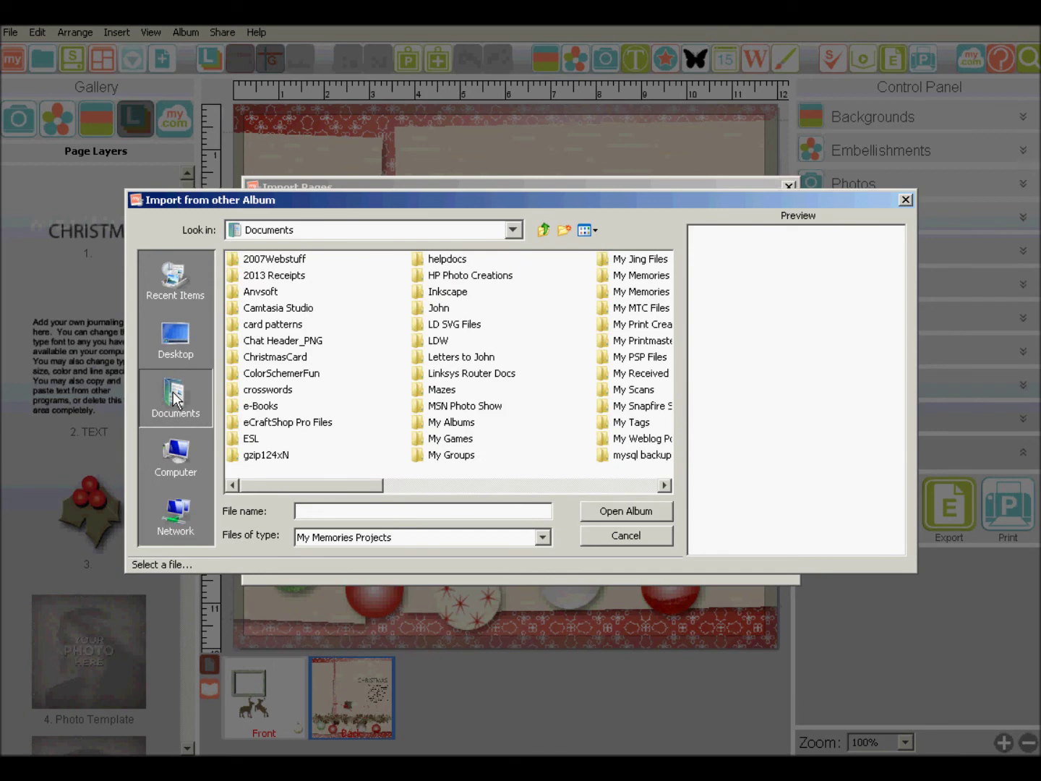
left_click(567, 485)
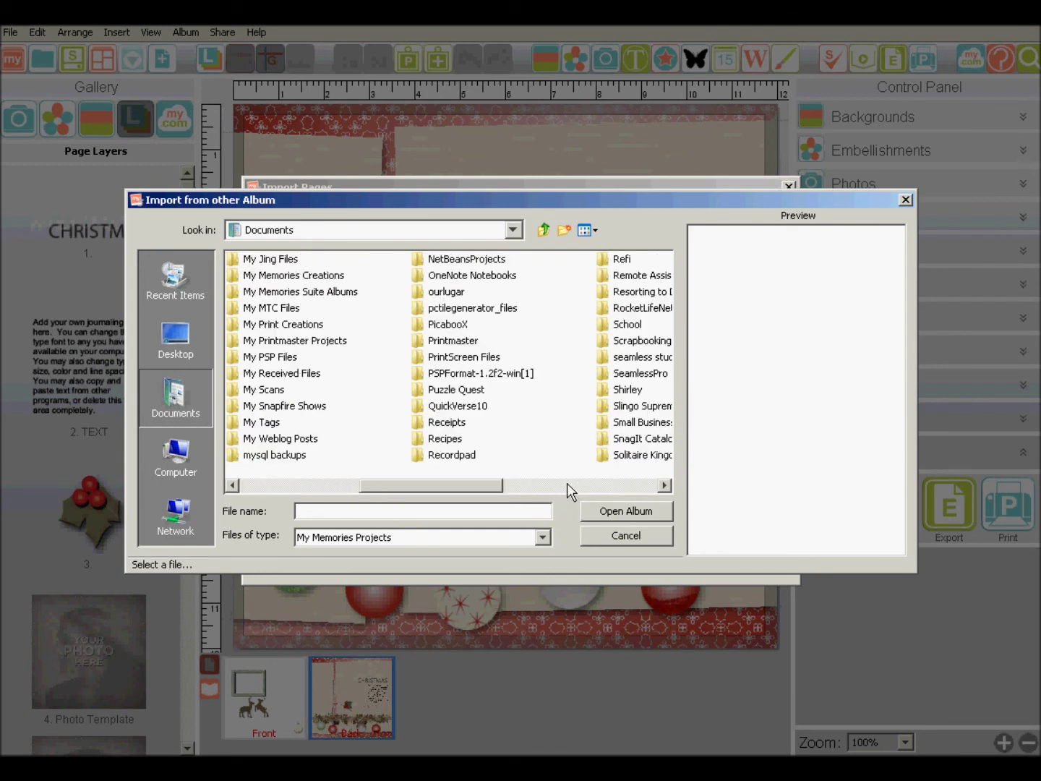
left_click(281, 292)
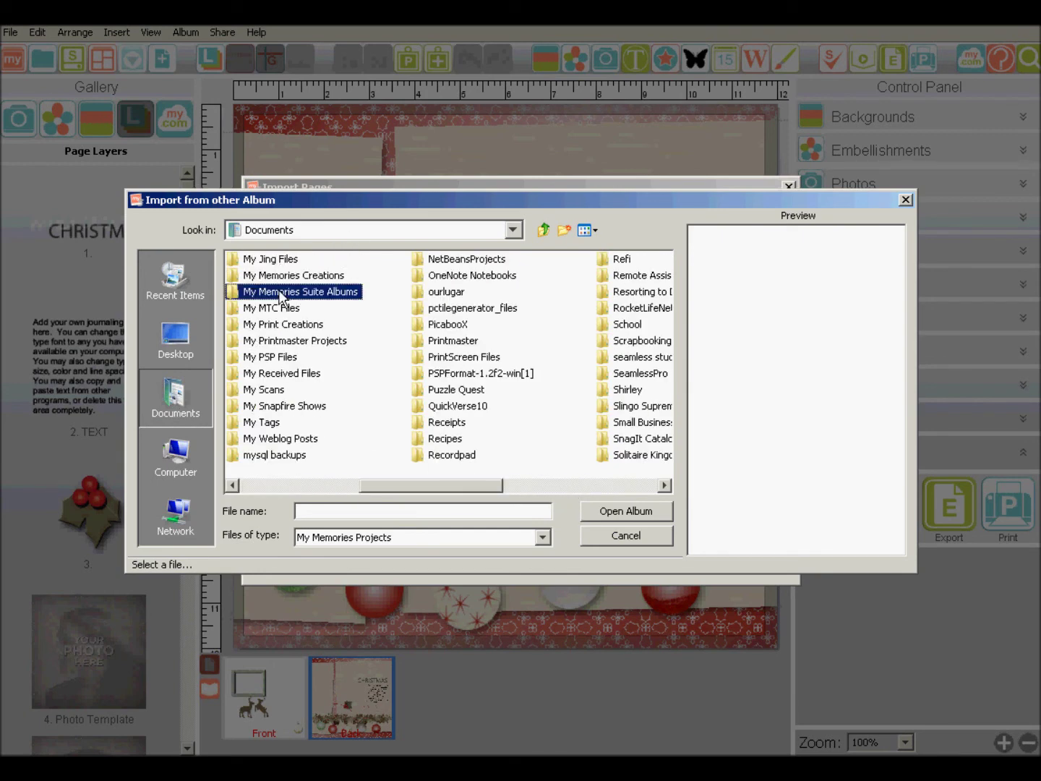
double_click(239, 296)
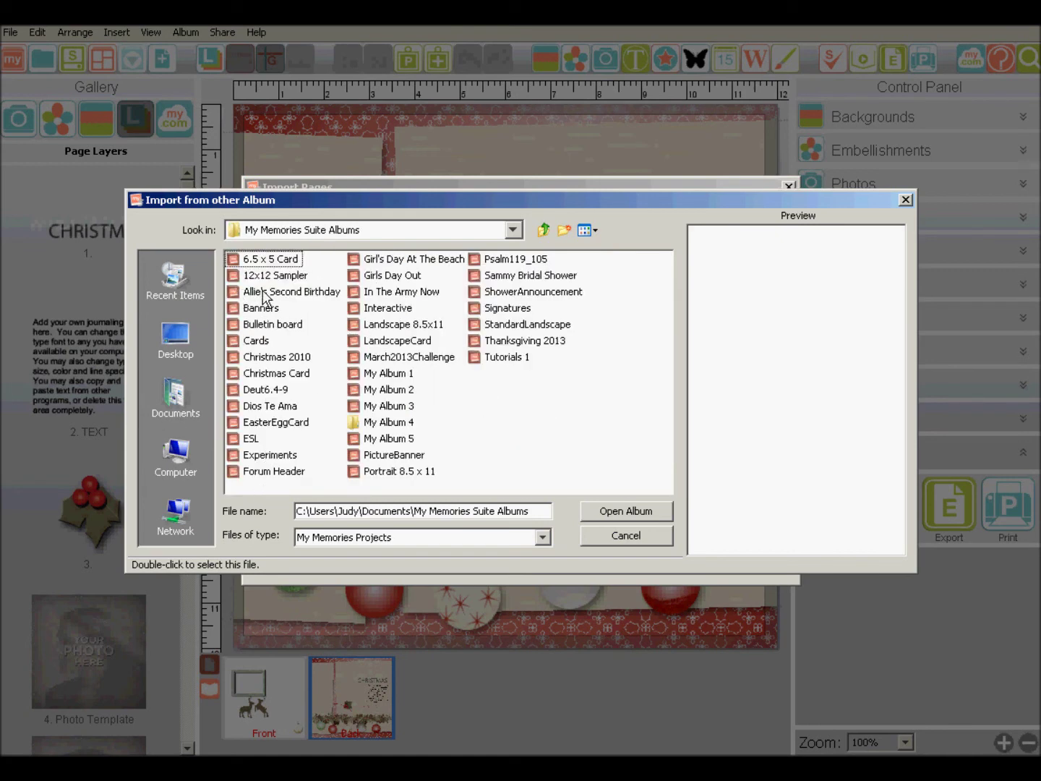
left_click(265, 325)
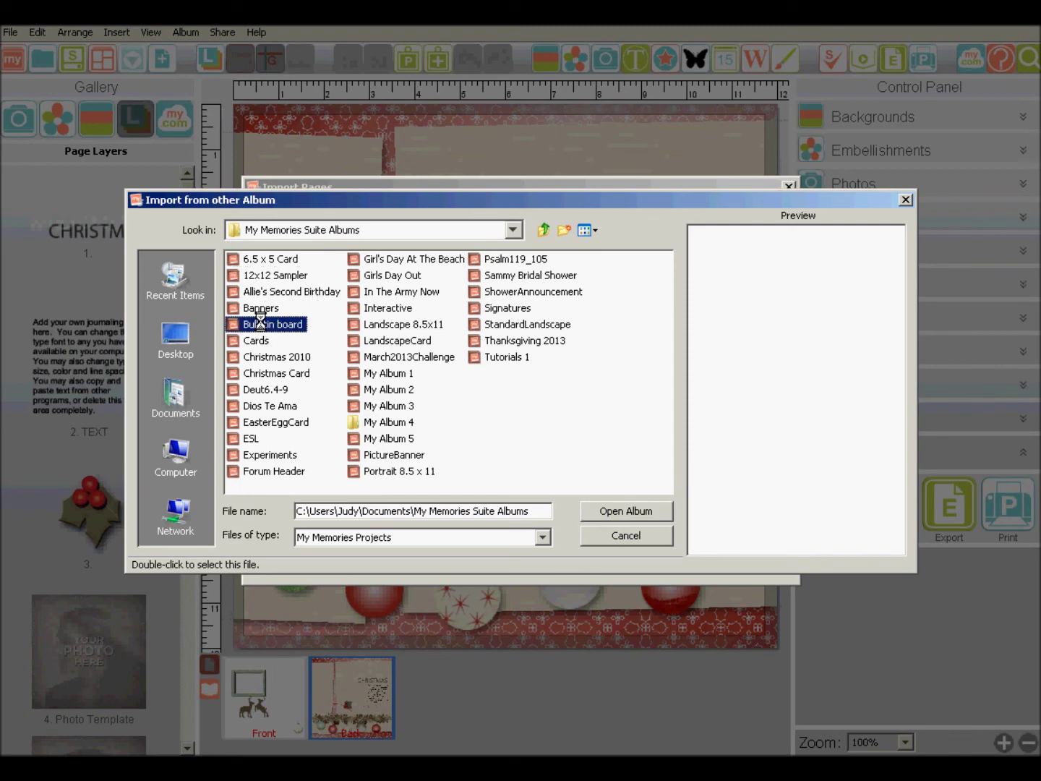
left_click(269, 357)
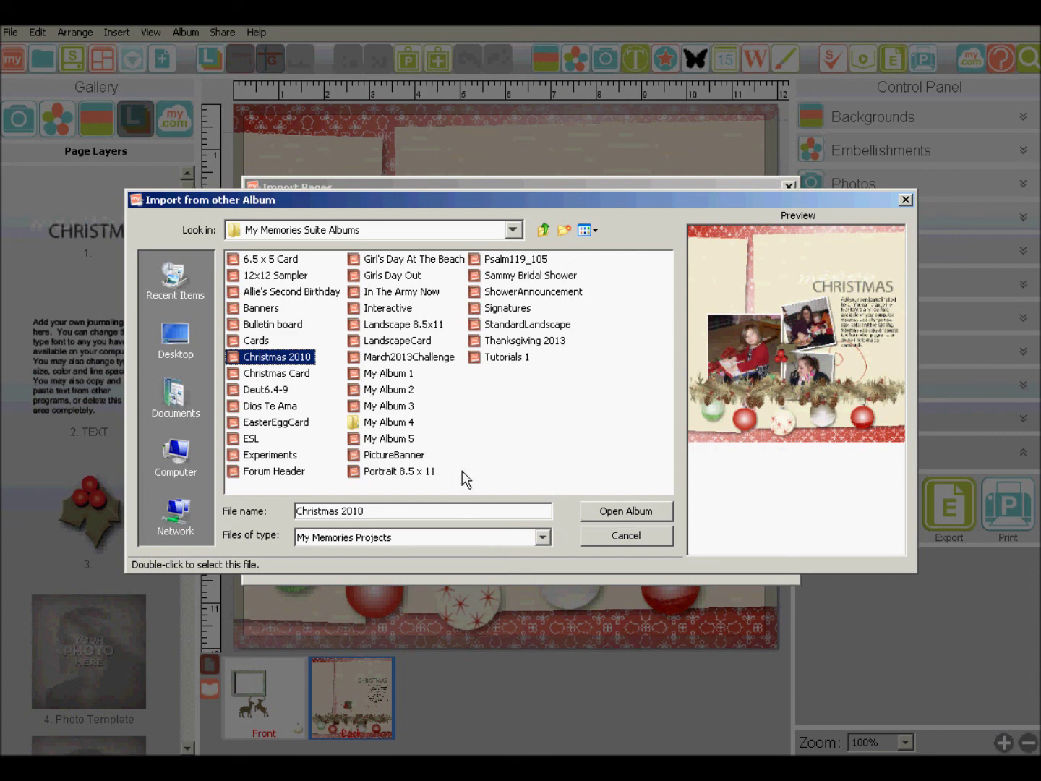
Load the Christmas 2010 album as the import source, then close Import Pages without importing
left_click(639, 514)
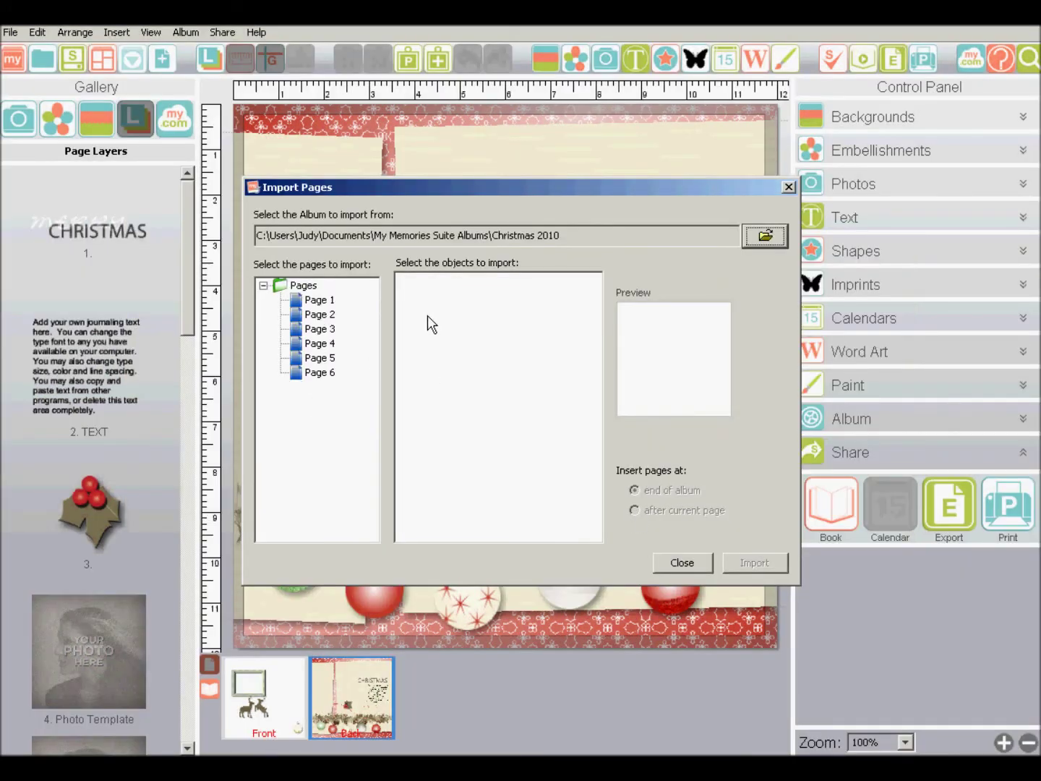
left_click(683, 566)
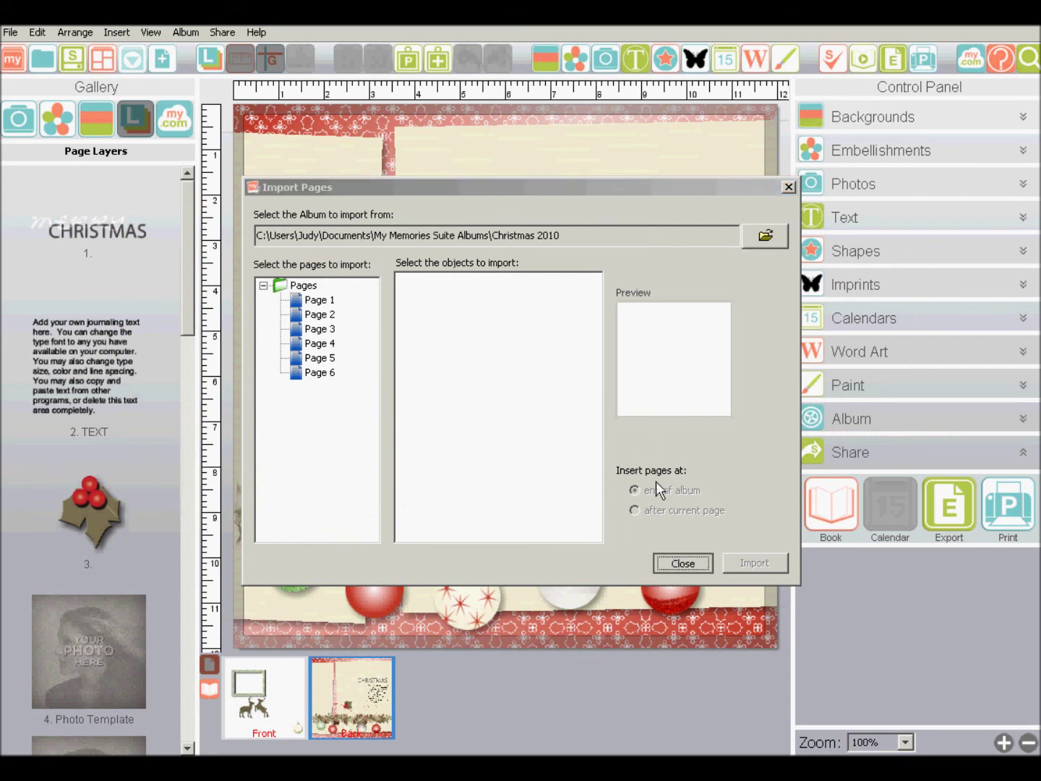